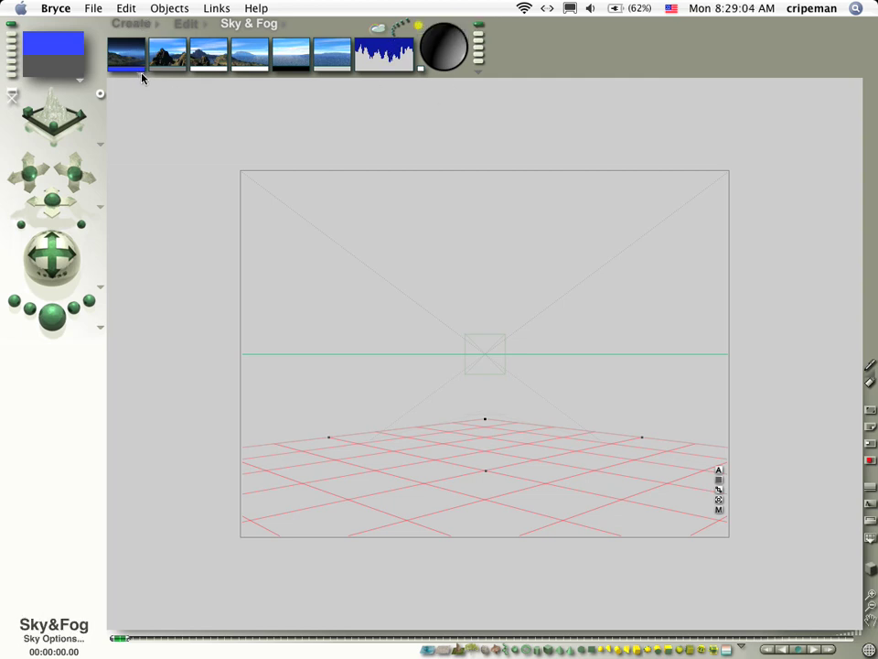
- Check that Bryce's document setup is 640 × 480 at 4:3, then close it
left_click(97, 9)
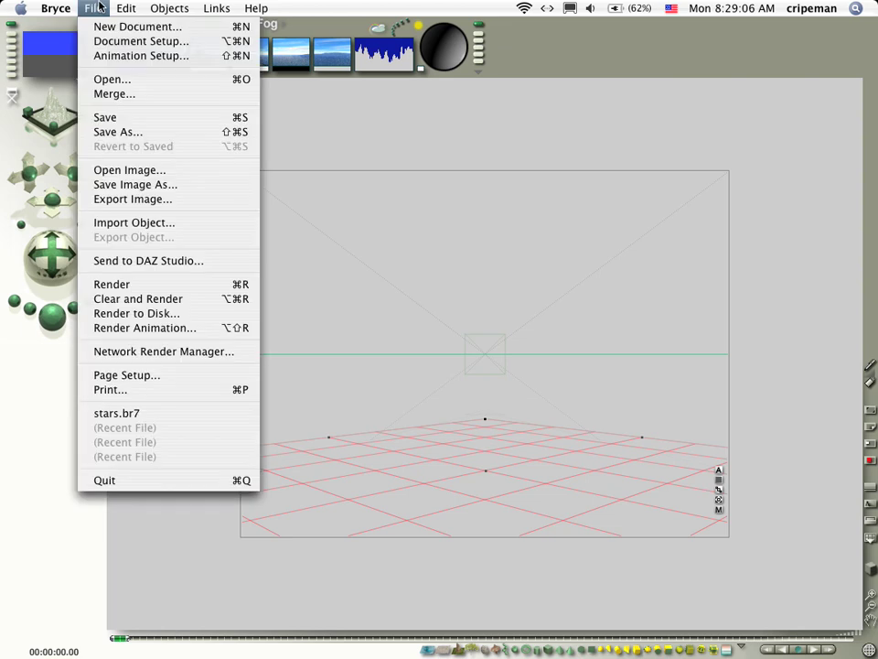
left_click(92, 41)
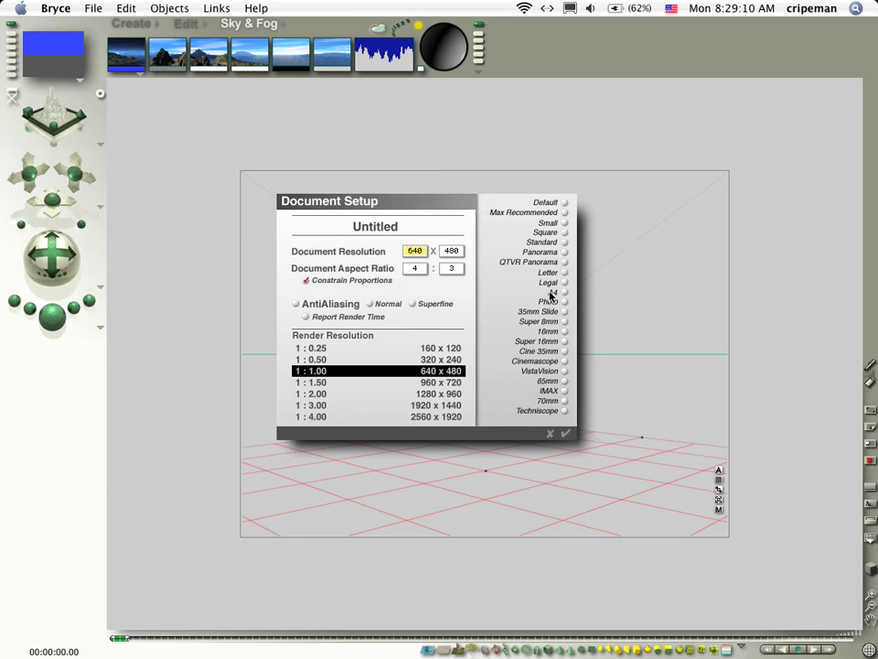
left_click(566, 432)
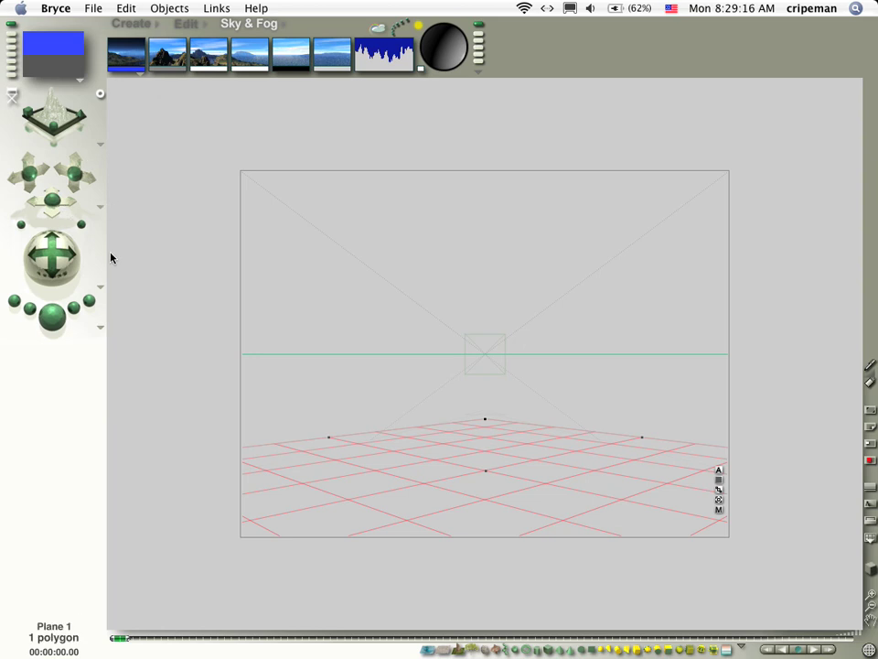
- Switch Bryce's render options from Full Render to Preview Render
left_click(102, 329)
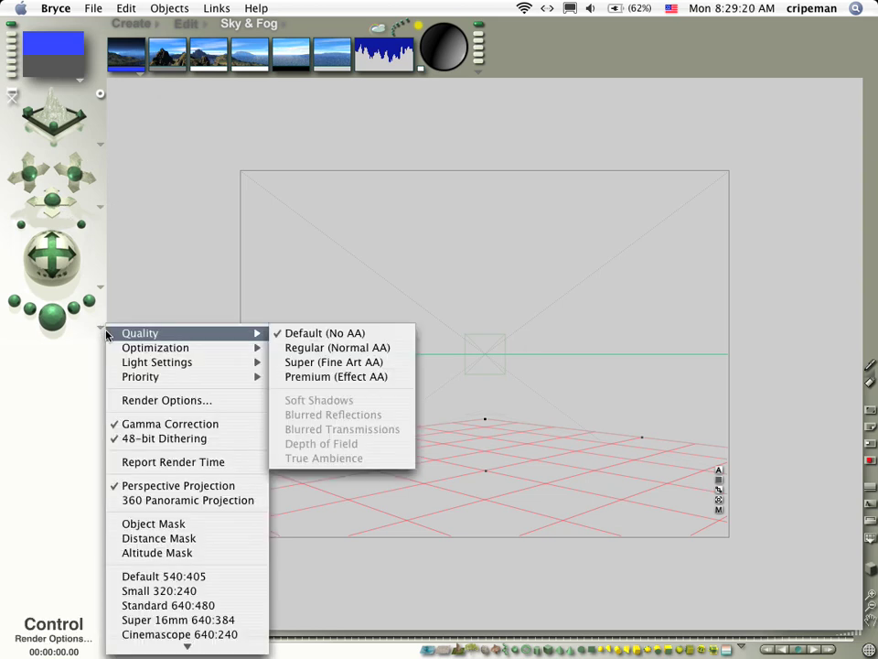
left_click(161, 402)
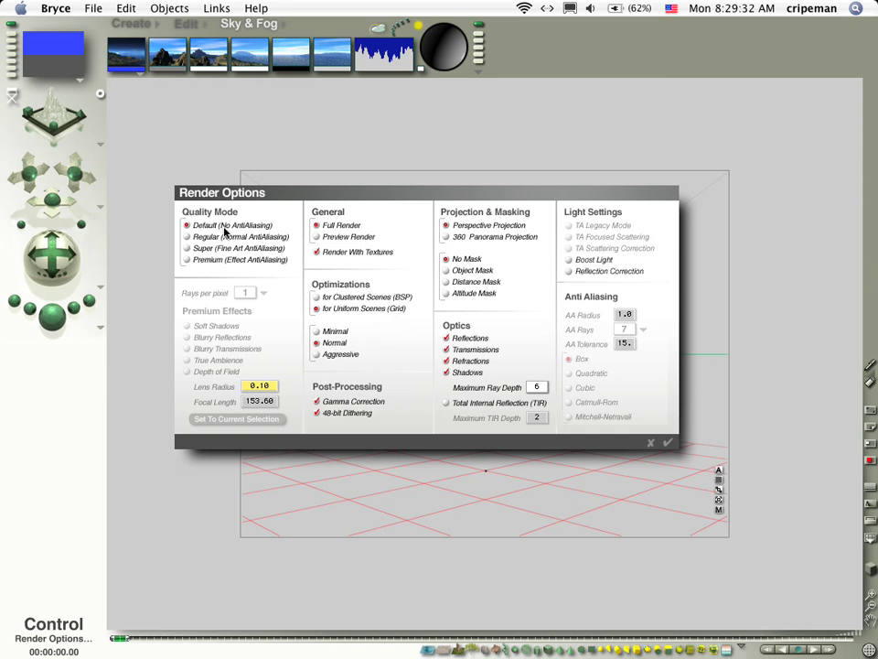
left_click(318, 237)
left_click(667, 444)
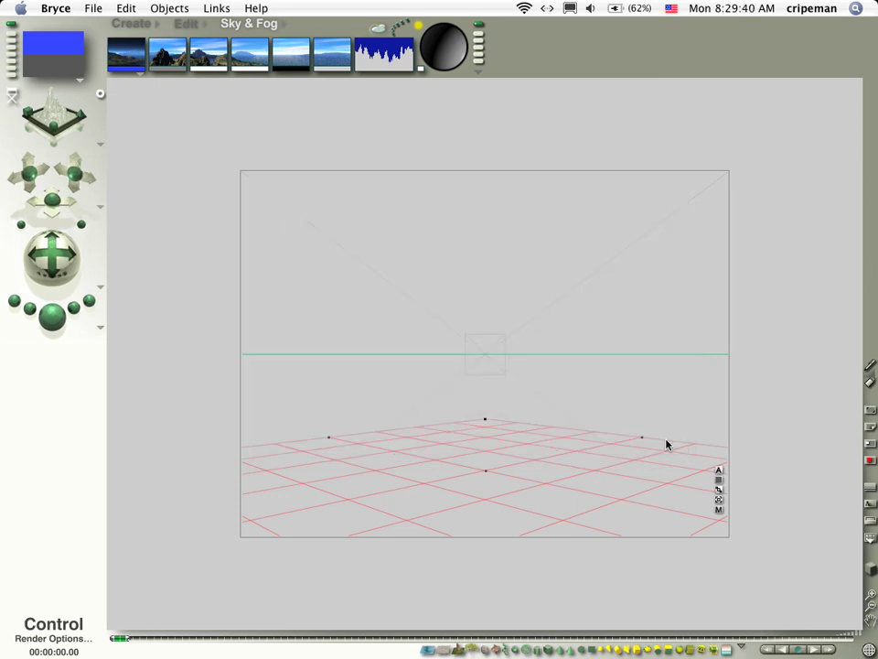
- Add Cube 1 at the scene centre from the Create palette
left_click(132, 23)
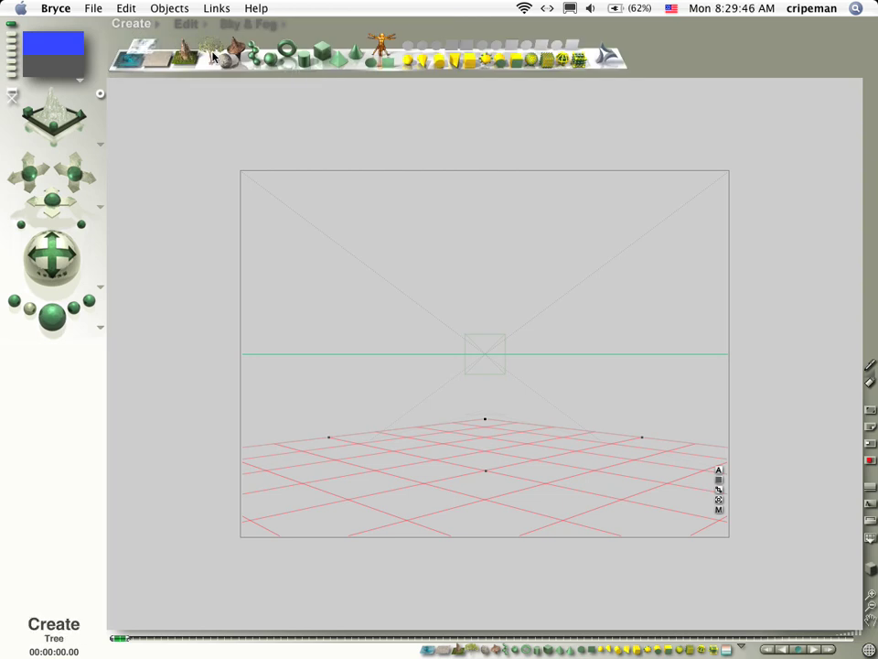
left_click(322, 55)
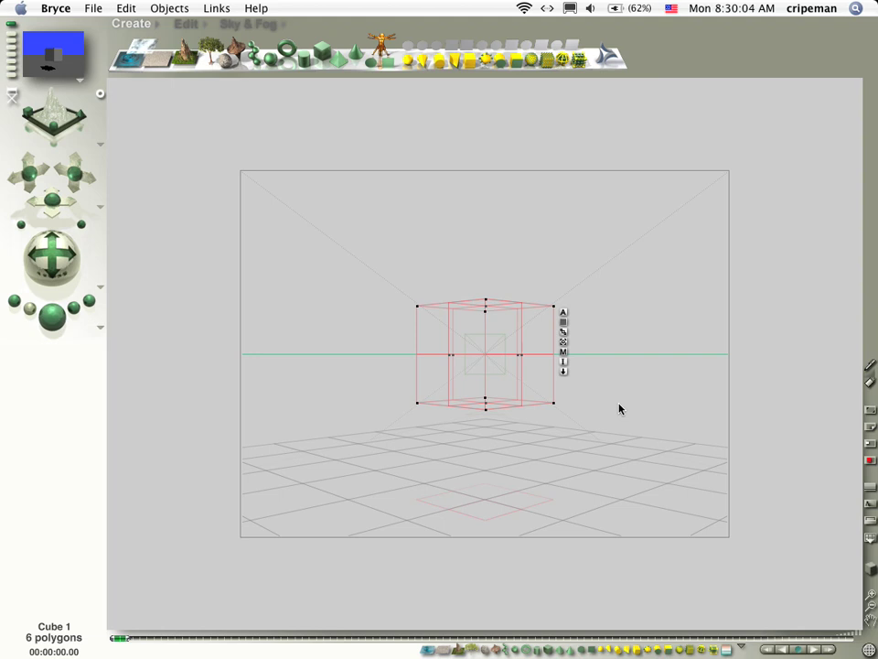
- Open the cube's Materials Lab, set Diffuse to texture A, and browse the texture library without changing it
left_click(563, 352)
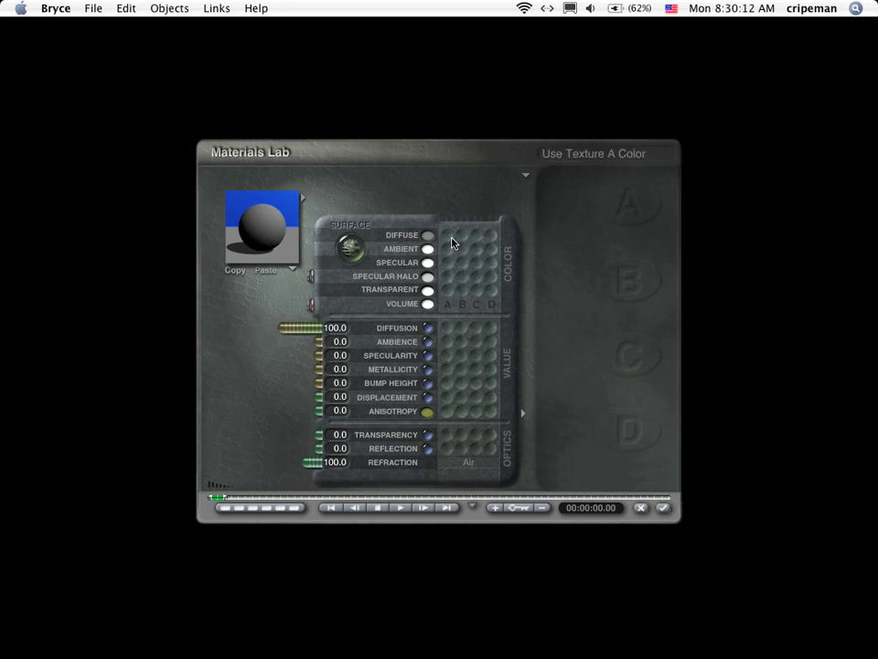
left_click(451, 241)
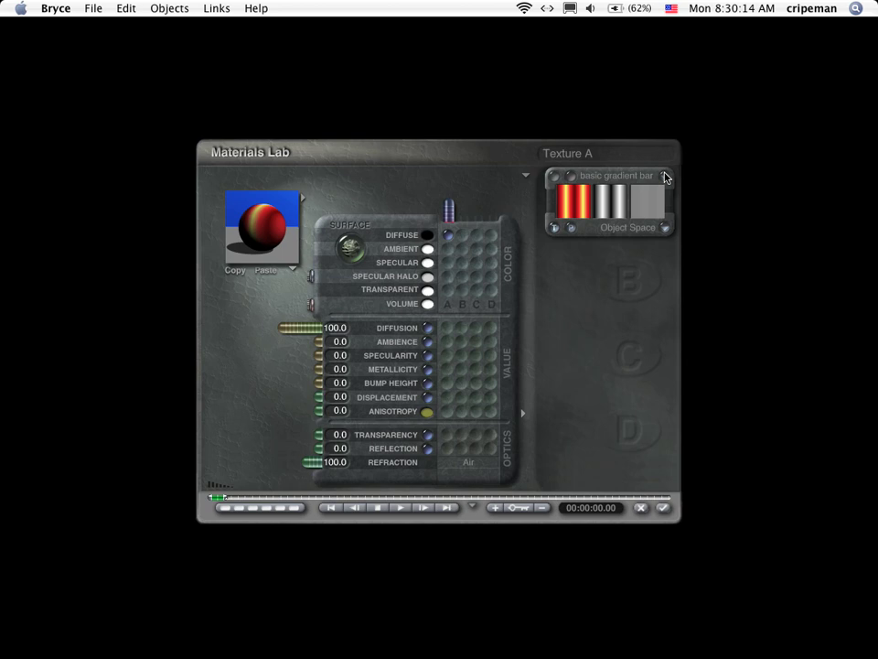
left_click(665, 177)
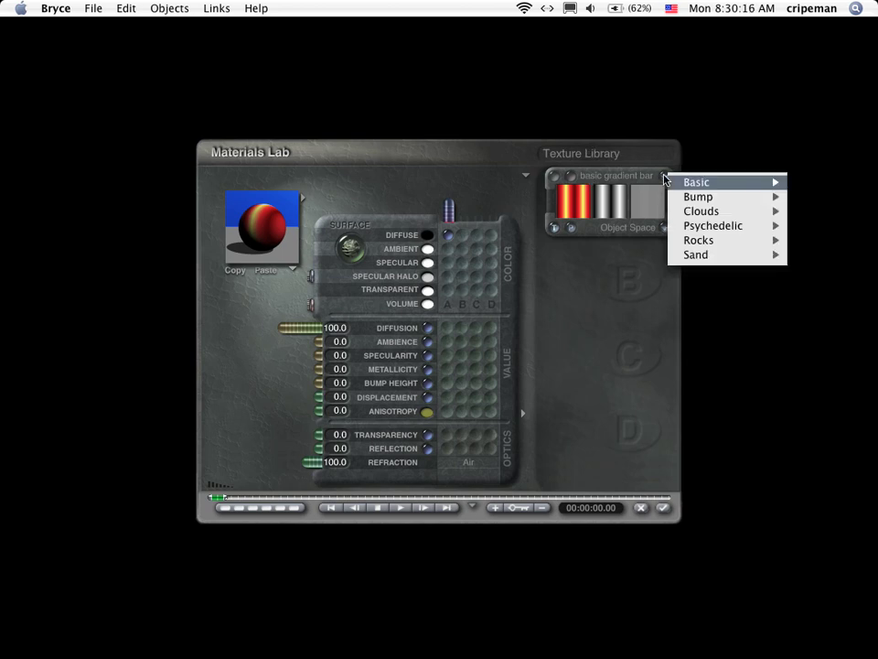
mouse_move(681, 192)
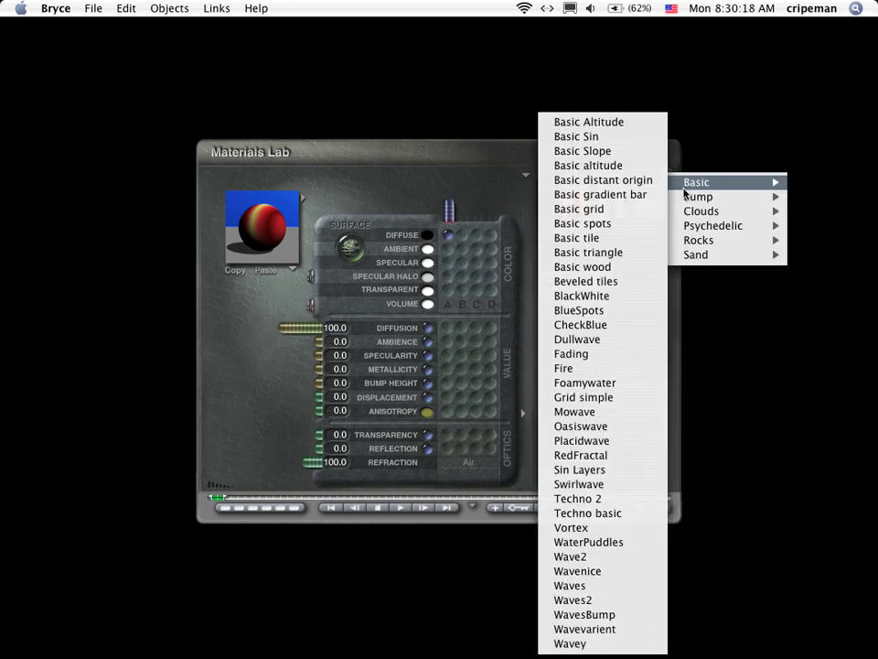
mouse_move(719, 200)
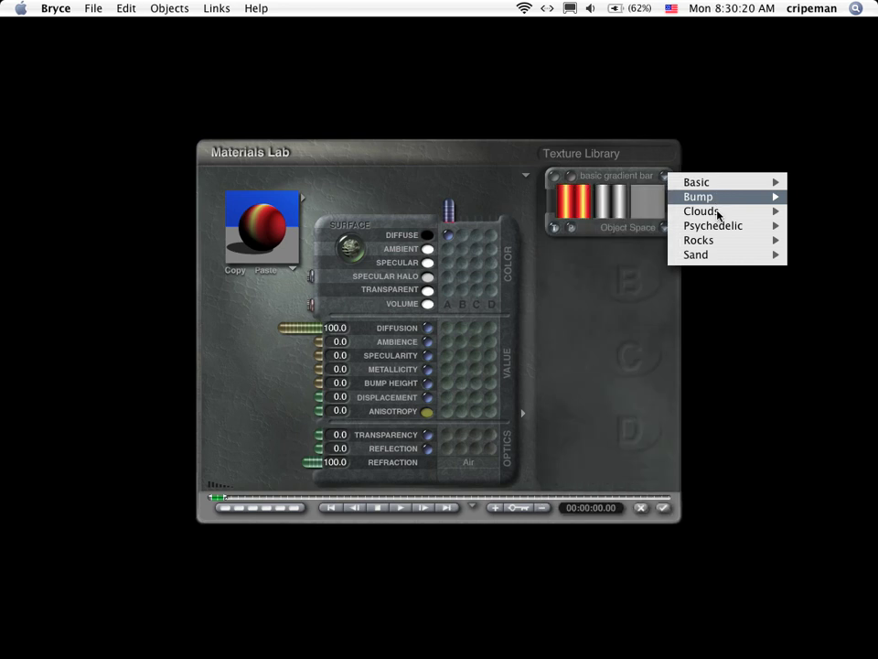
mouse_move(720, 232)
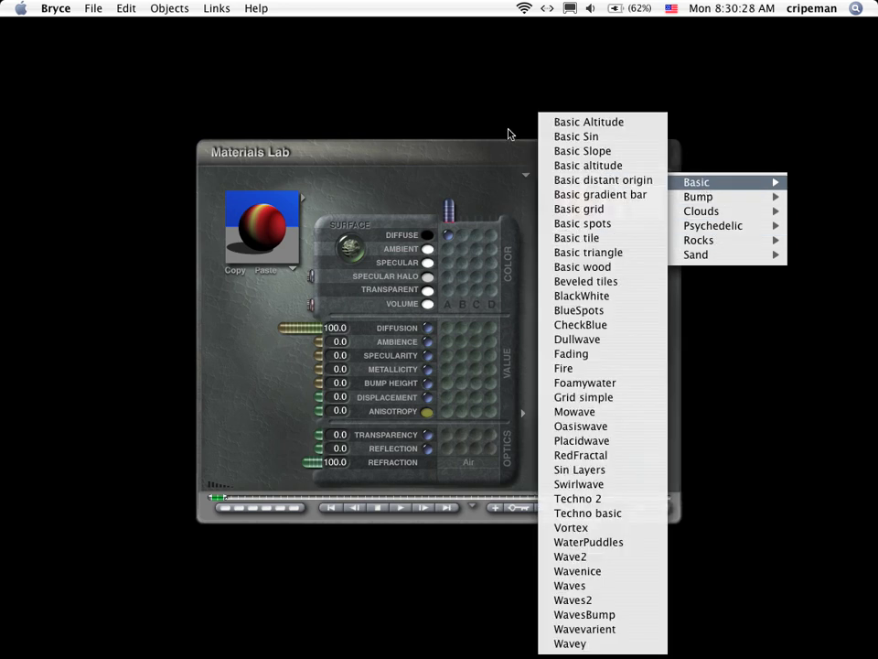
left_click(491, 156)
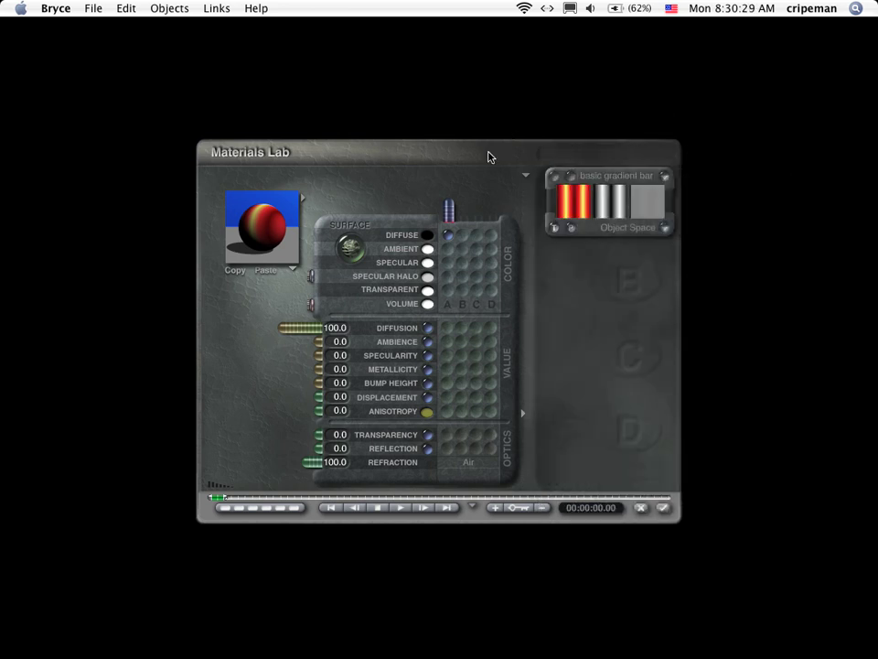
- Apply the Walls > Stone Wall (High Frequency) preset to the cube and close the Materials Lab
left_click(303, 202)
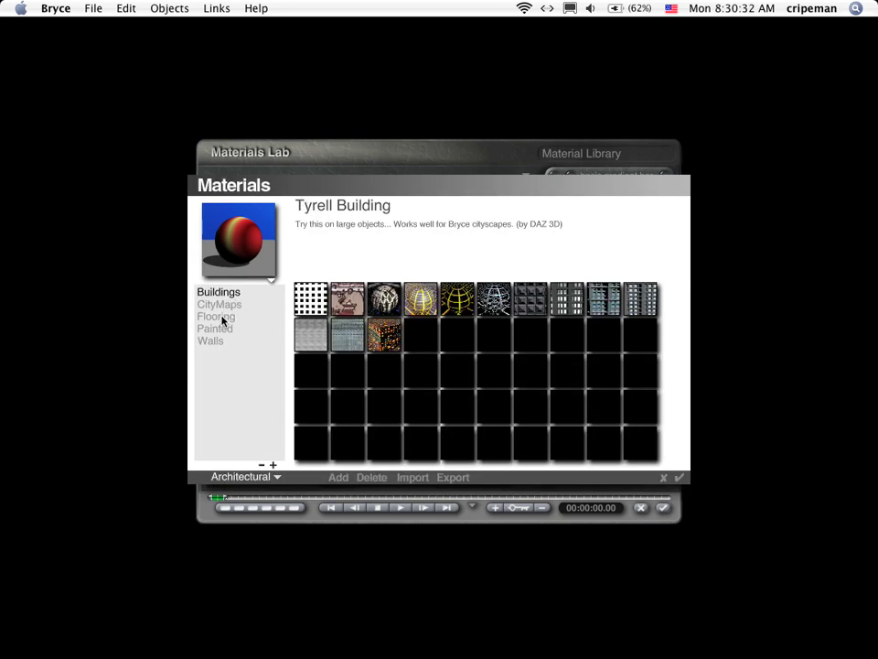
left_click(211, 341)
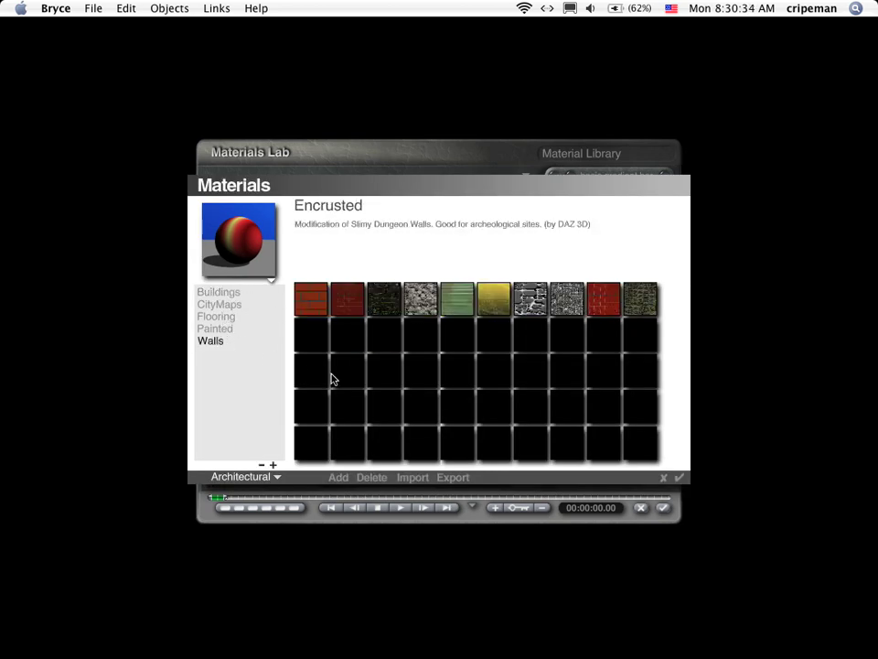
left_click(530, 299)
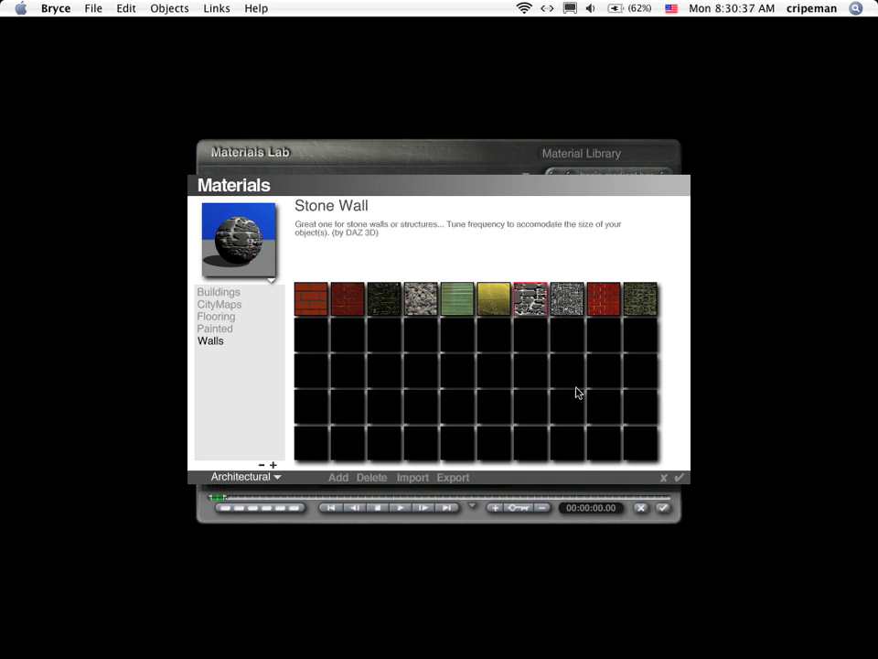
left_click(567, 305)
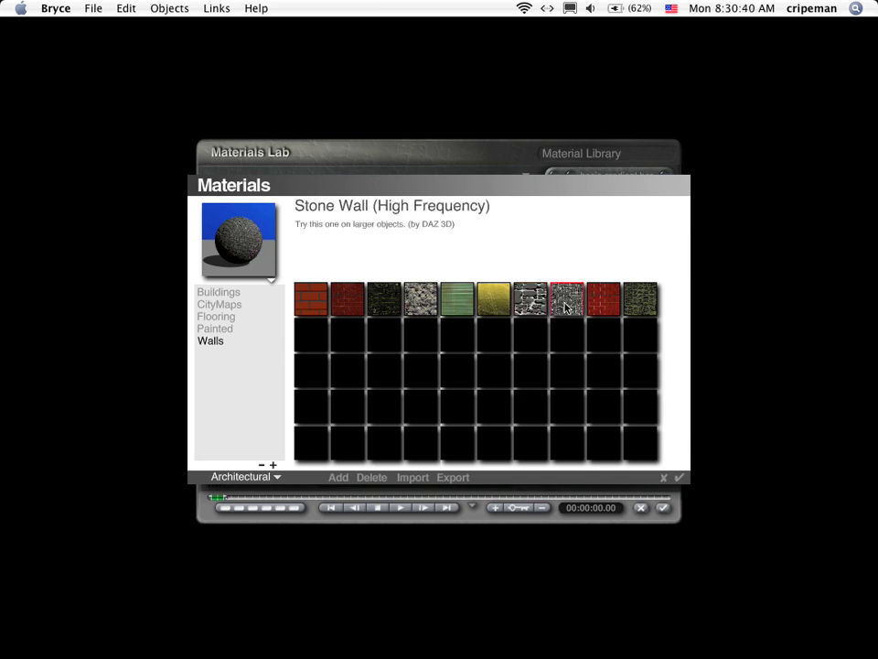
left_click(680, 476)
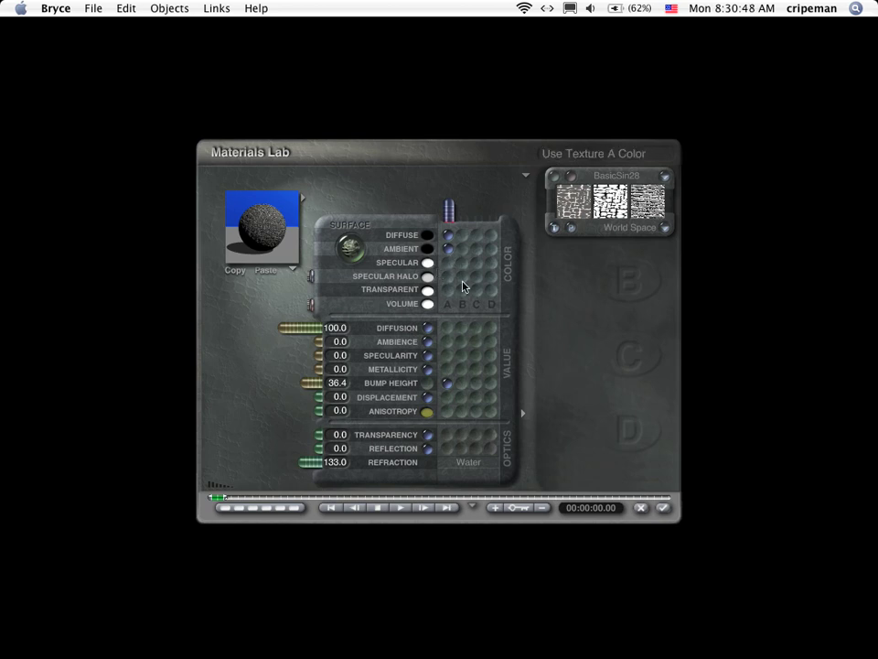
left_click(663, 509)
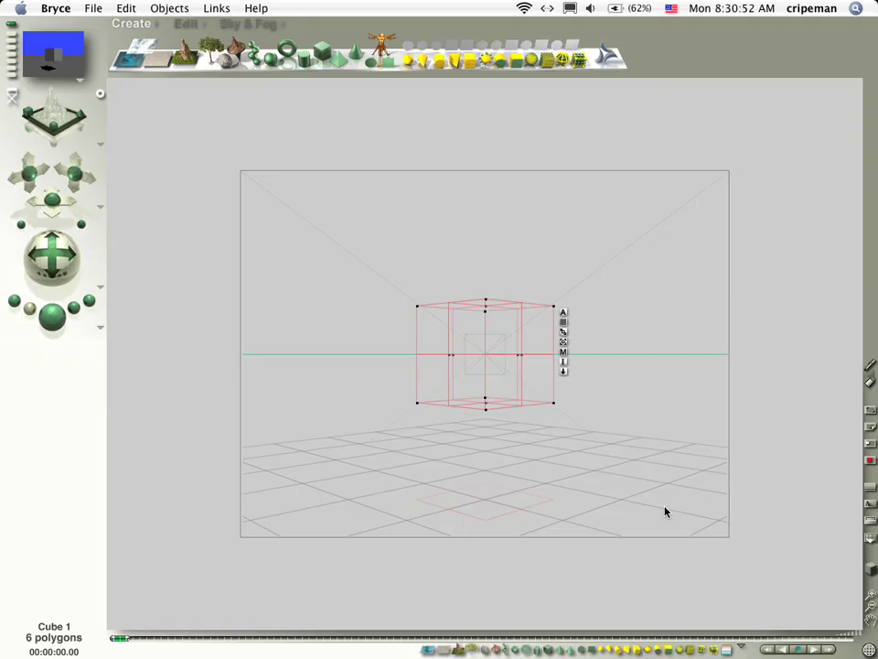
- Render the stone-wall cube, then reopen its material in the Materials Lab
left_click_drag(41, 154, 41, 119)
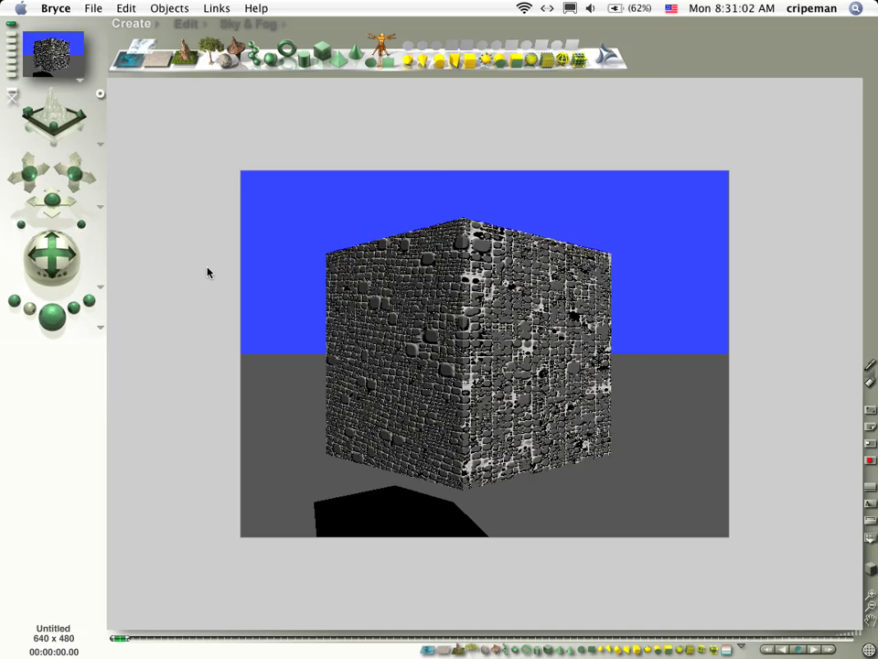
key("super+m")
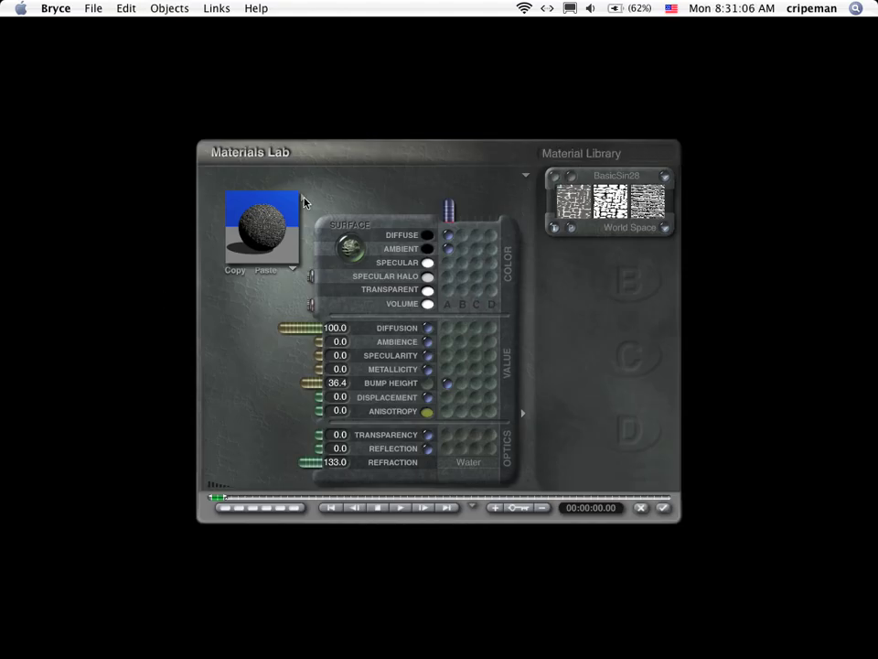
- Swap the cube's material to the Walls > Encrusted preset and return to the scene
left_click(525, 174)
left_click(531, 298)
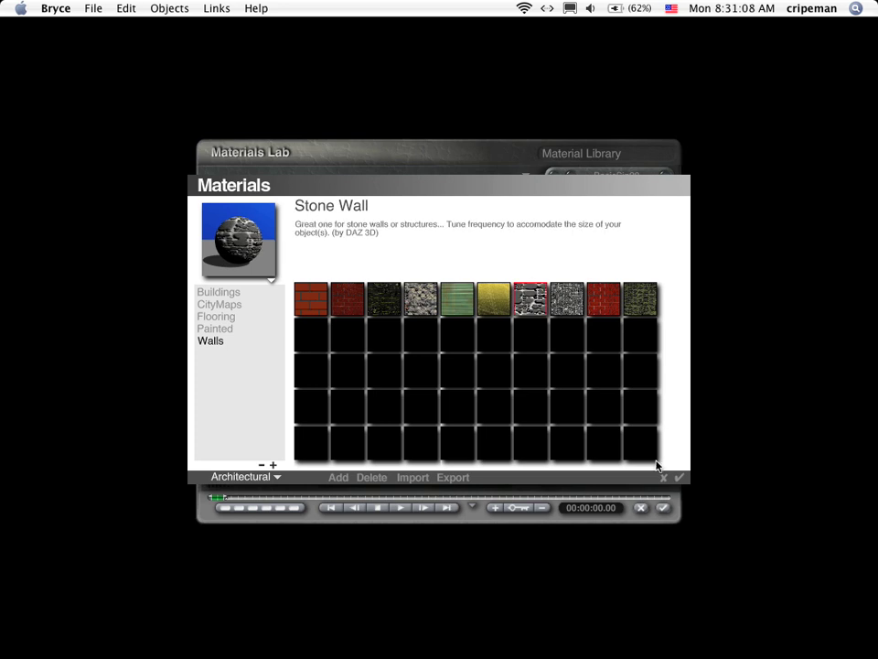
left_click(638, 300)
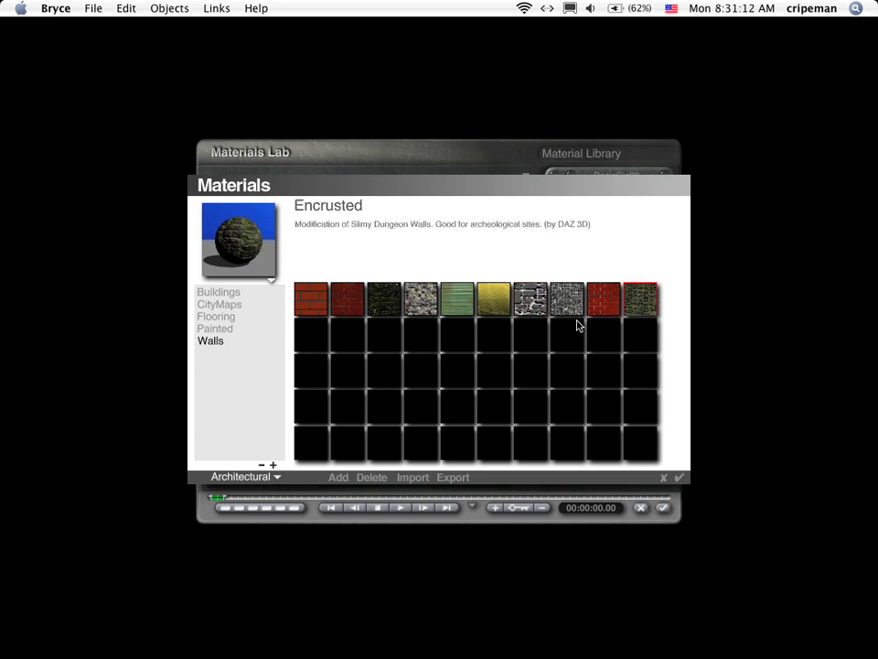
left_click(681, 478)
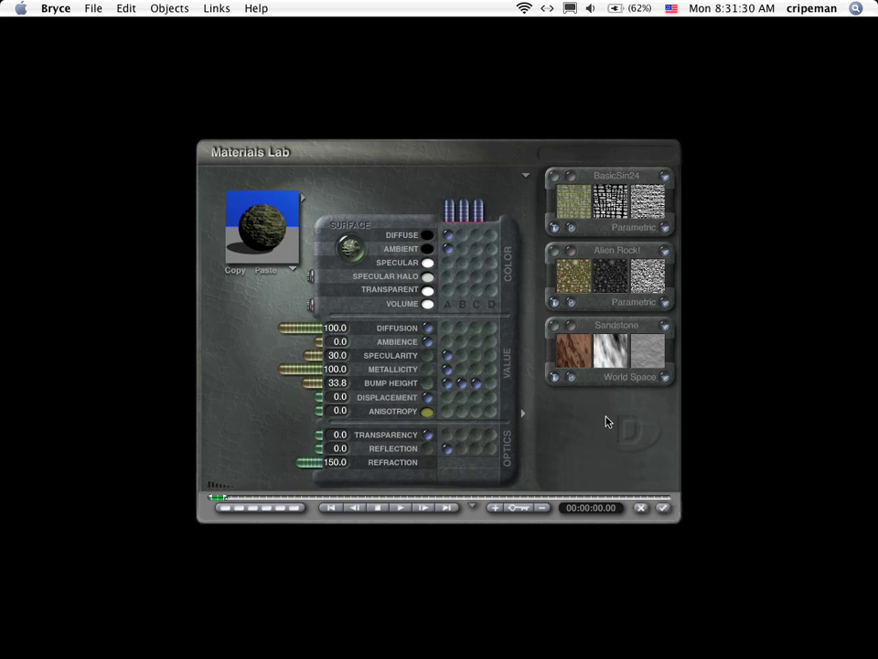
left_click(662, 508)
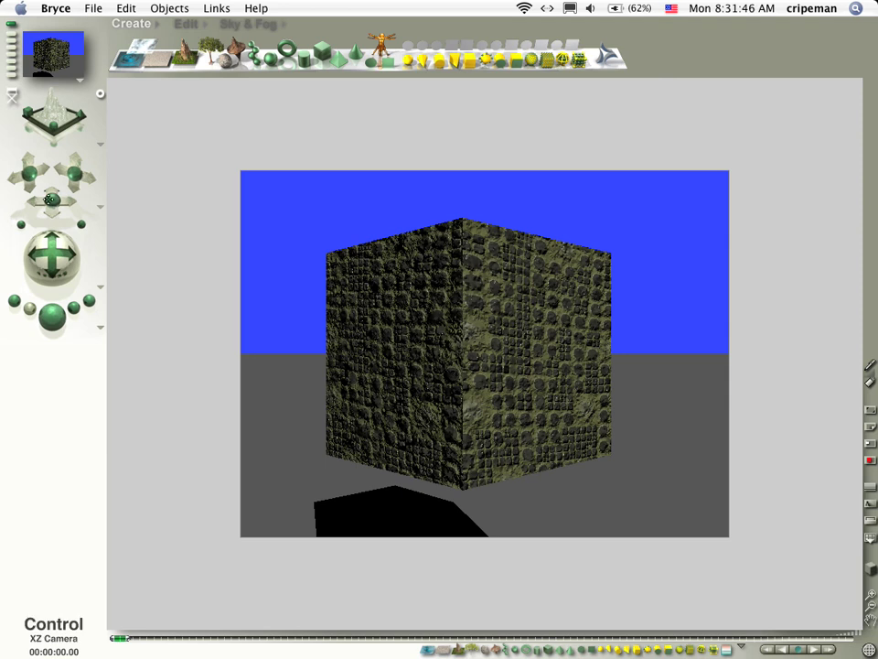
- Export the castle as castle.obj in Wavefront OBJ format into a new untitled Desktop folder
left_click(38, 151)
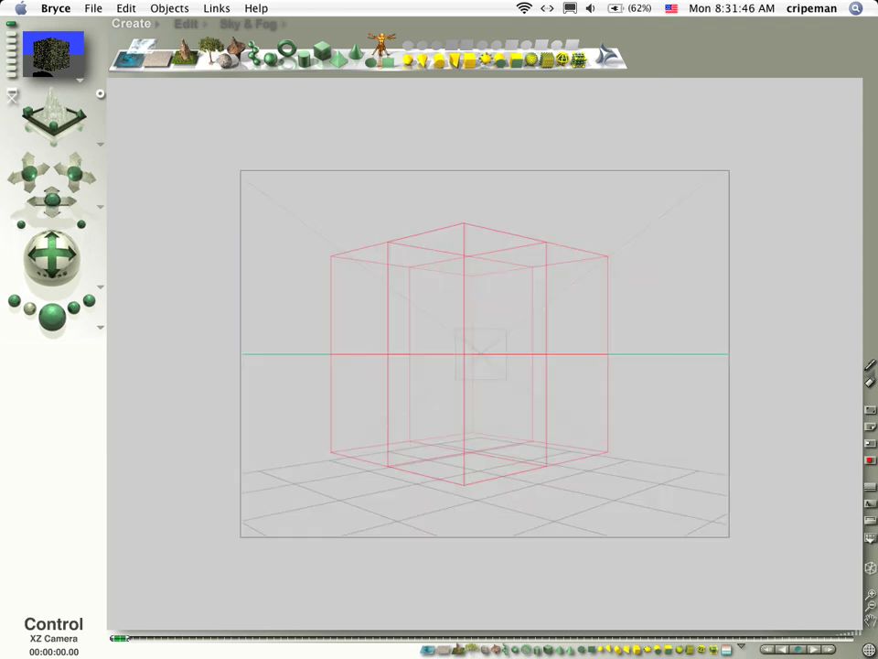
left_click(92, 9)
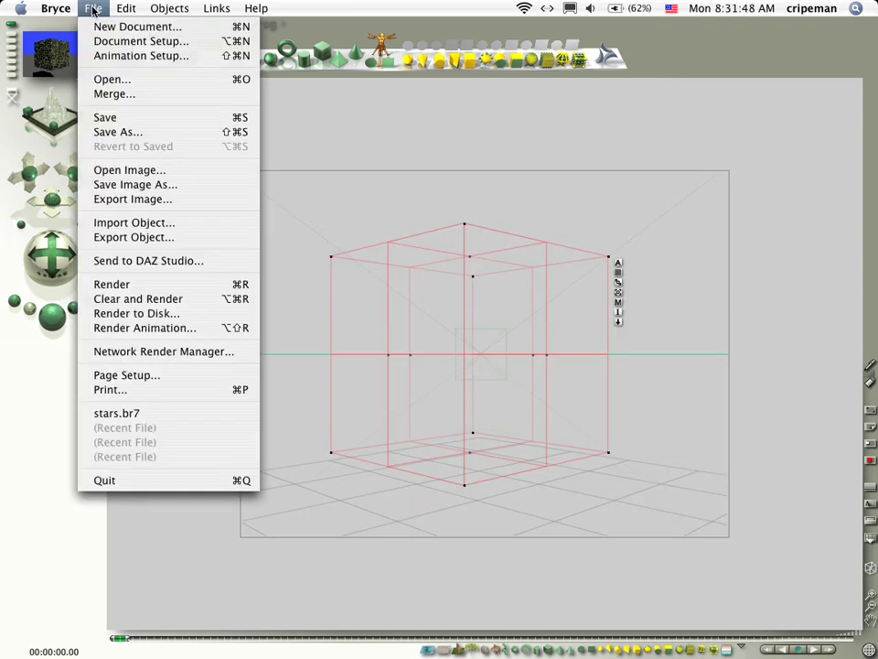
left_click(157, 237)
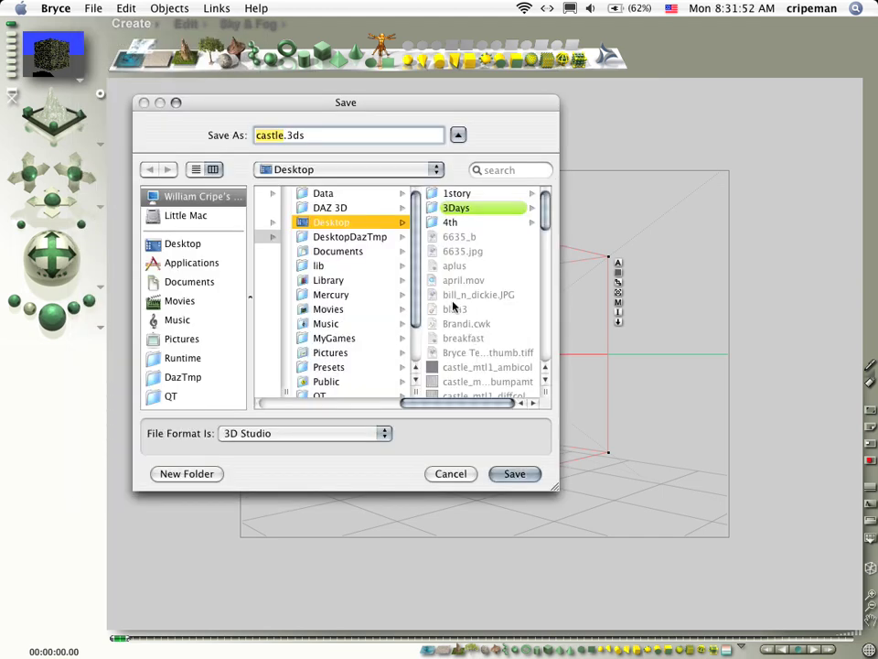
left_click(203, 474)
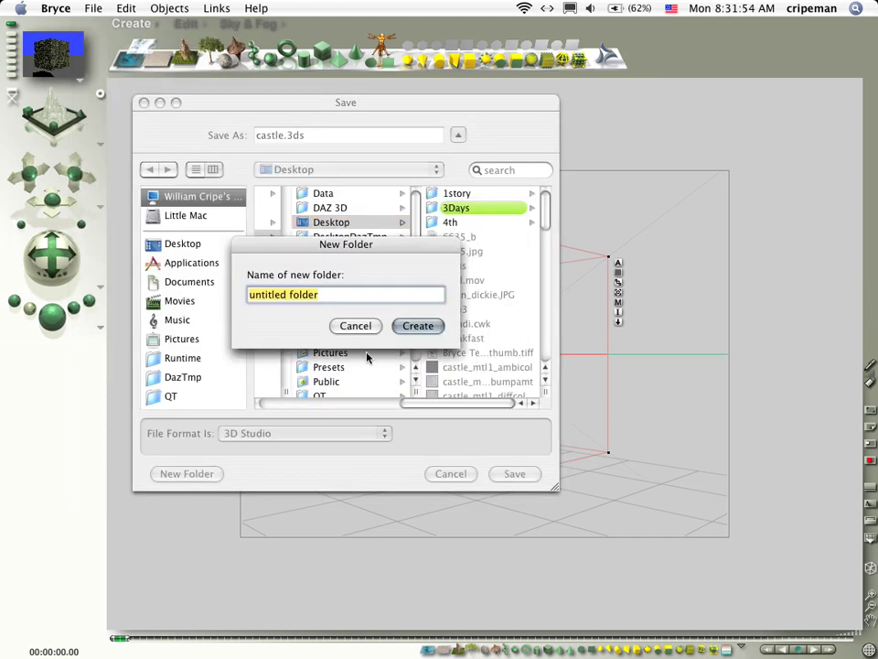
left_click(422, 326)
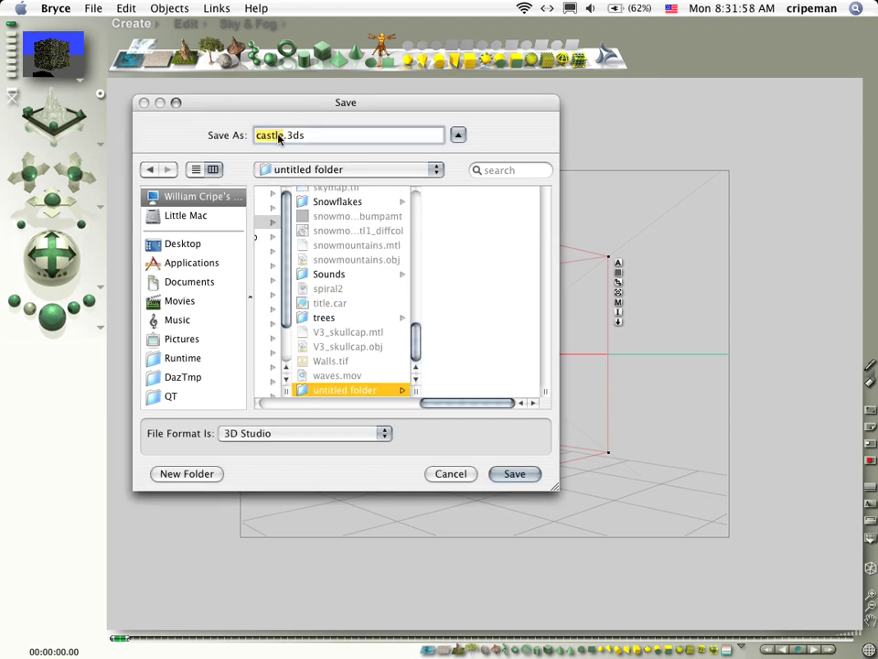
left_click(355, 433)
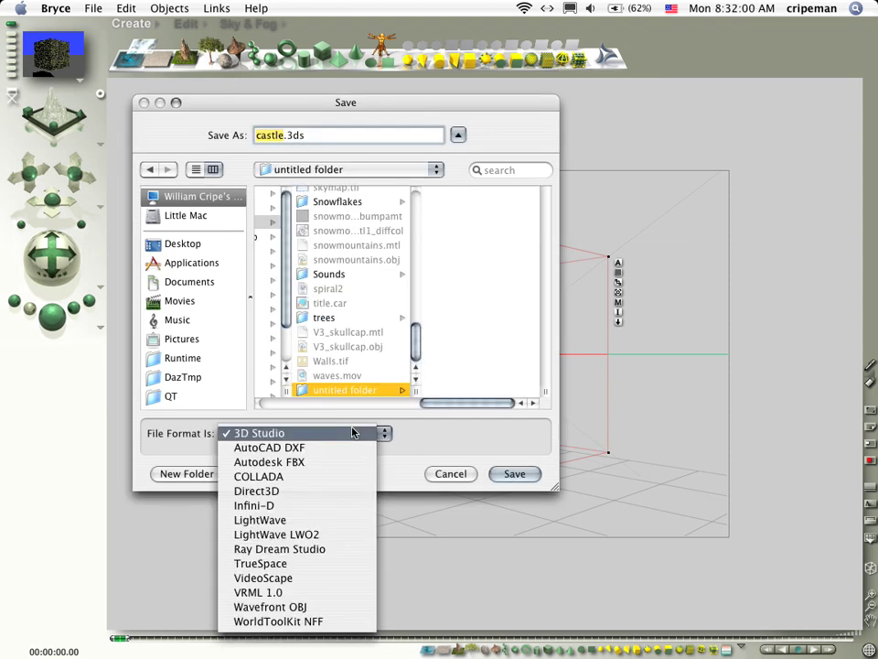
left_click(296, 607)
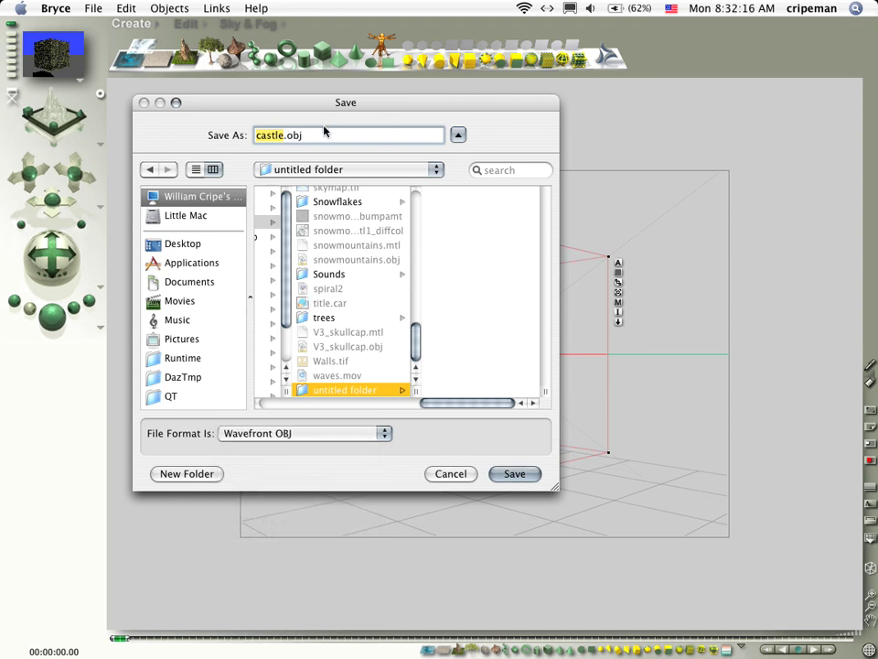
left_click(520, 474)
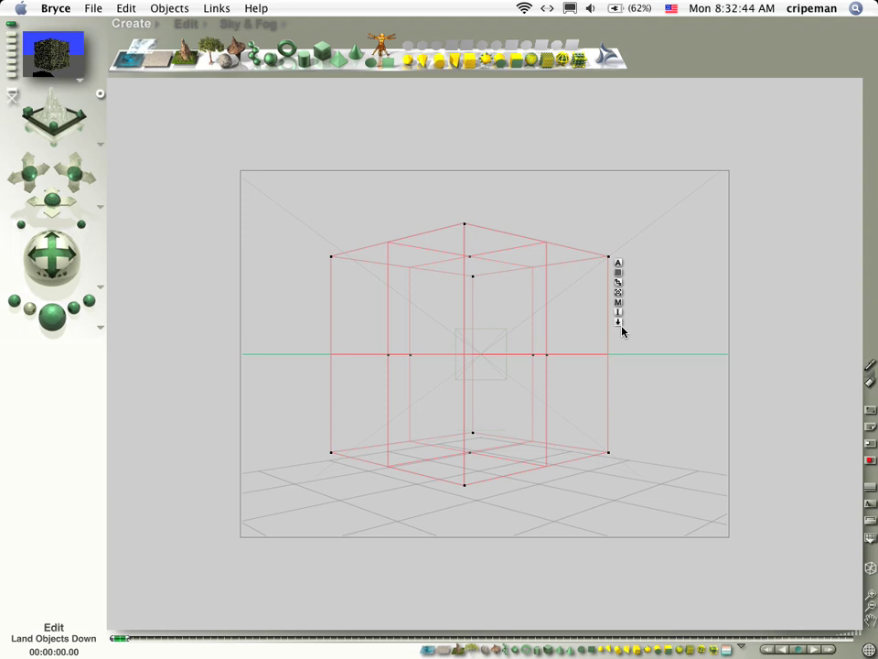
- Quit Bryce without saving and launch Carrara
key("super+q")
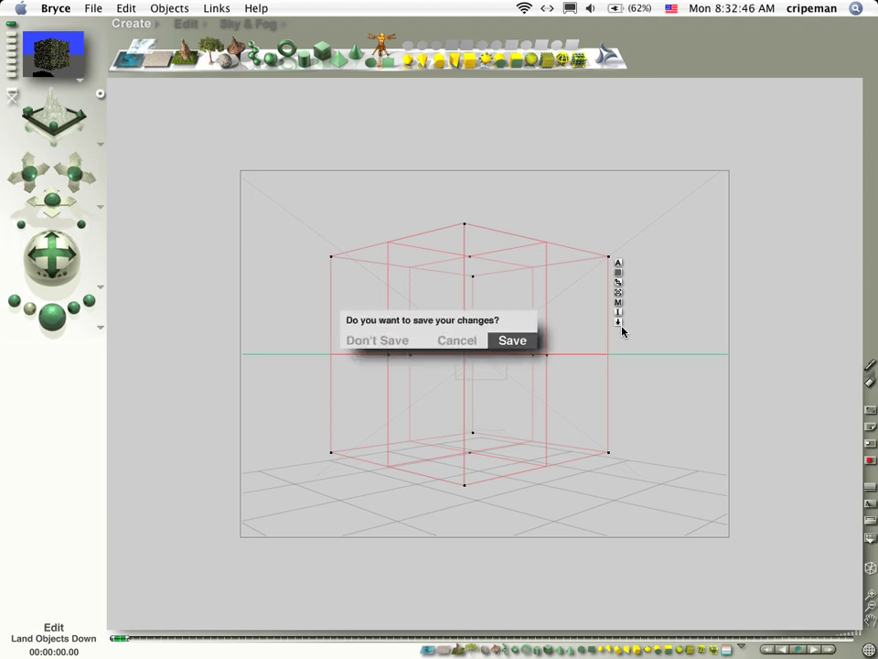
key("super+d")
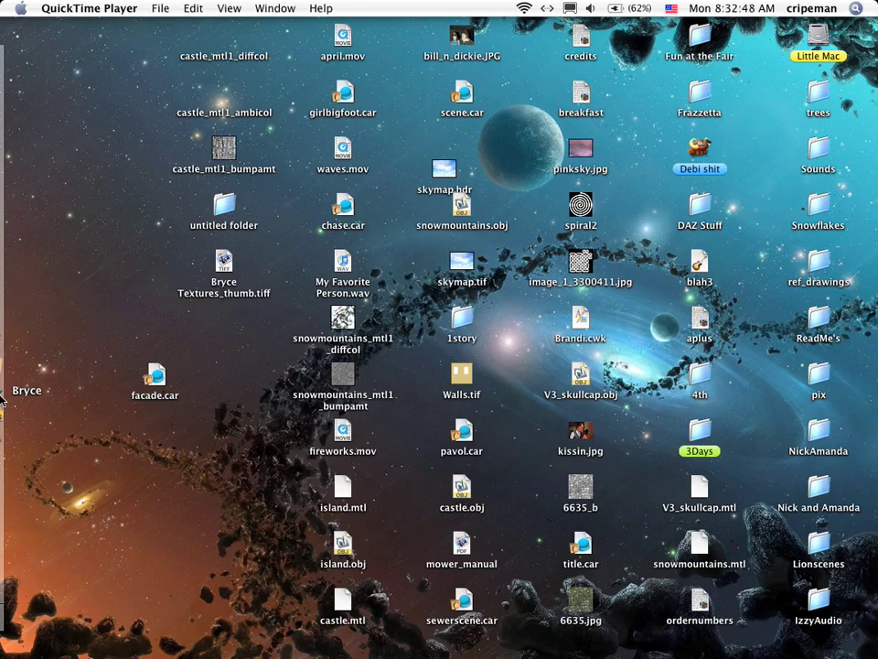
left_click(13, 380)
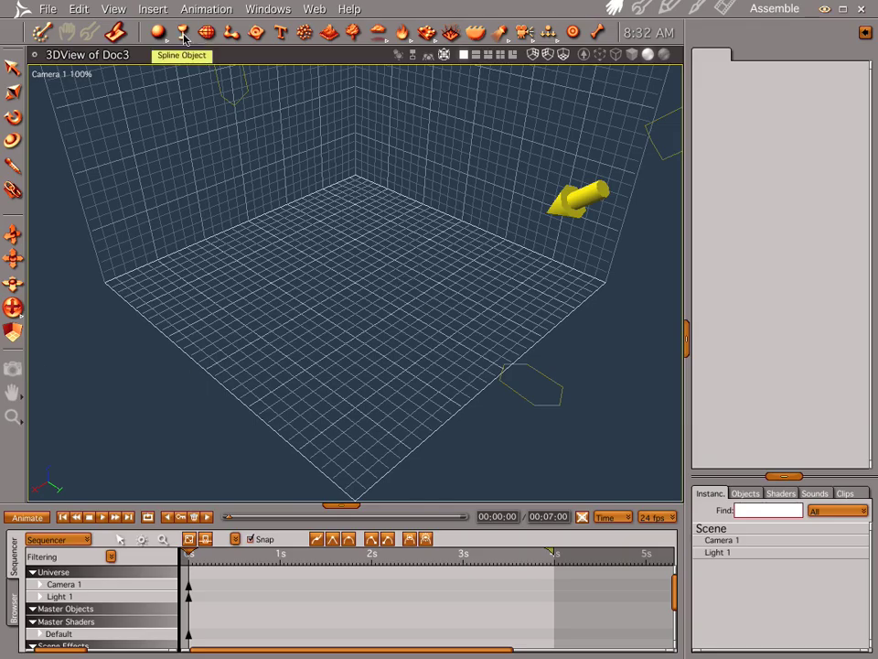
- Drop a new Spline Object into Doc3 and switch its modeler to the Front view
left_click_drag(183, 35, 302, 287)
left_click_drag(362, 274, 362, 277)
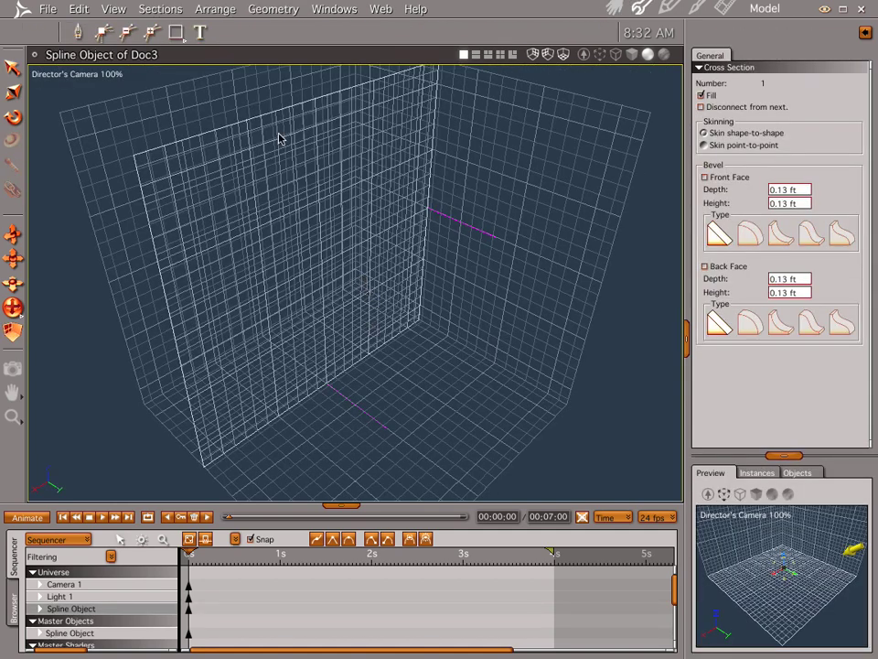
left_click(70, 74)
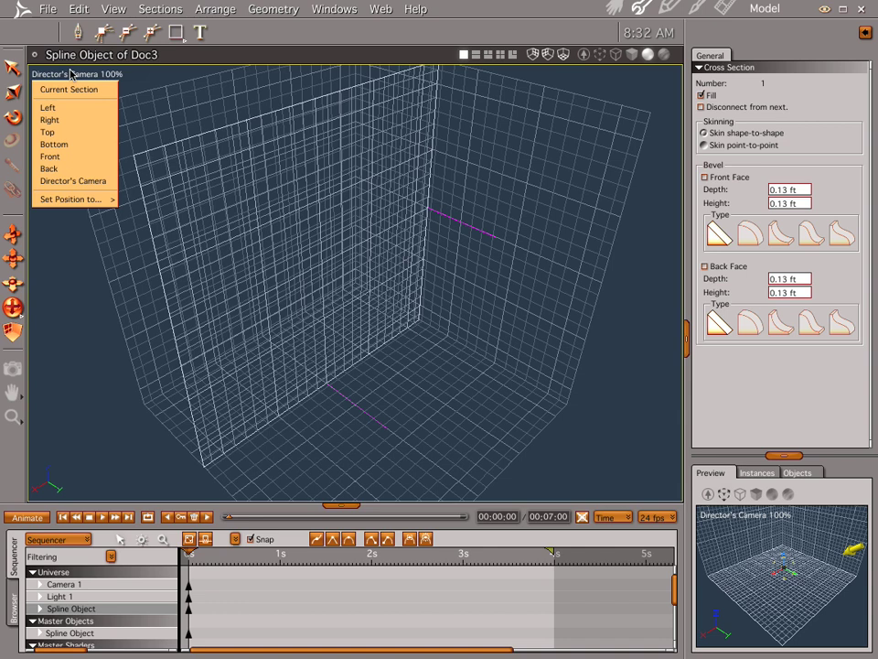
left_click(48, 157)
- Draw a 7.20 × 6.60 ft rectangle and a 3.60 ft circle overlapping its top-left corner
left_click(179, 33)
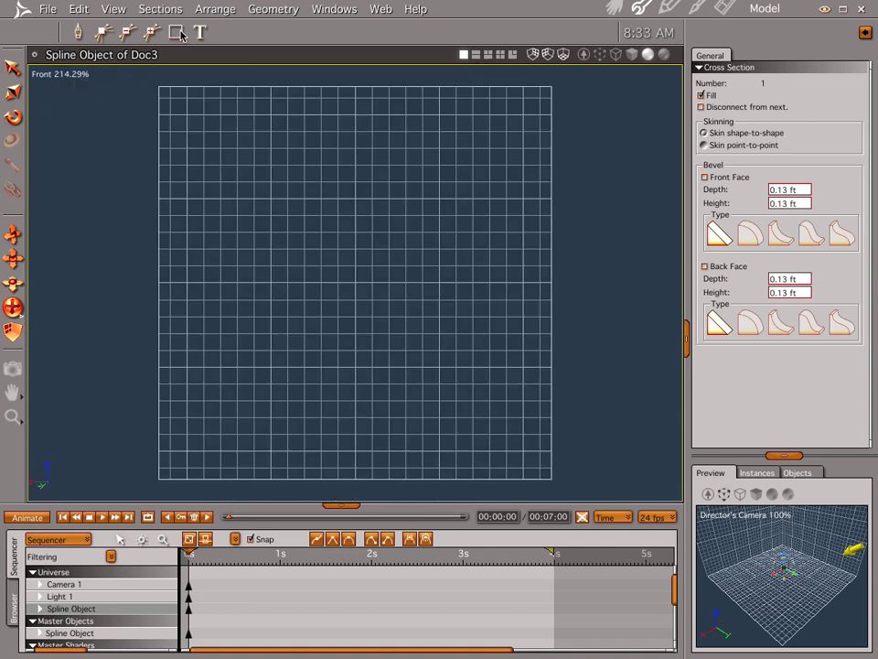
left_click_drag(270, 196, 480, 380)
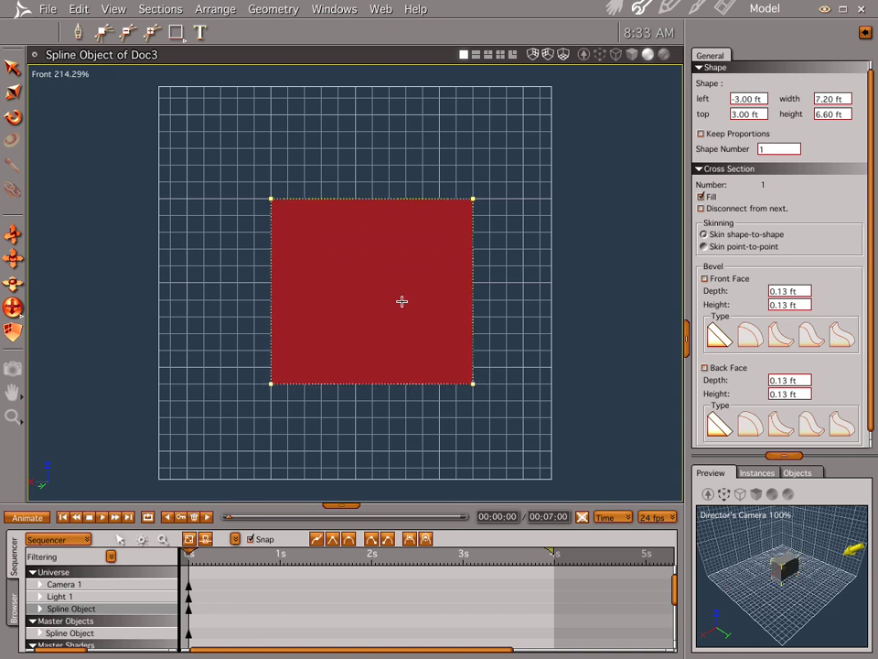
left_click(182, 41)
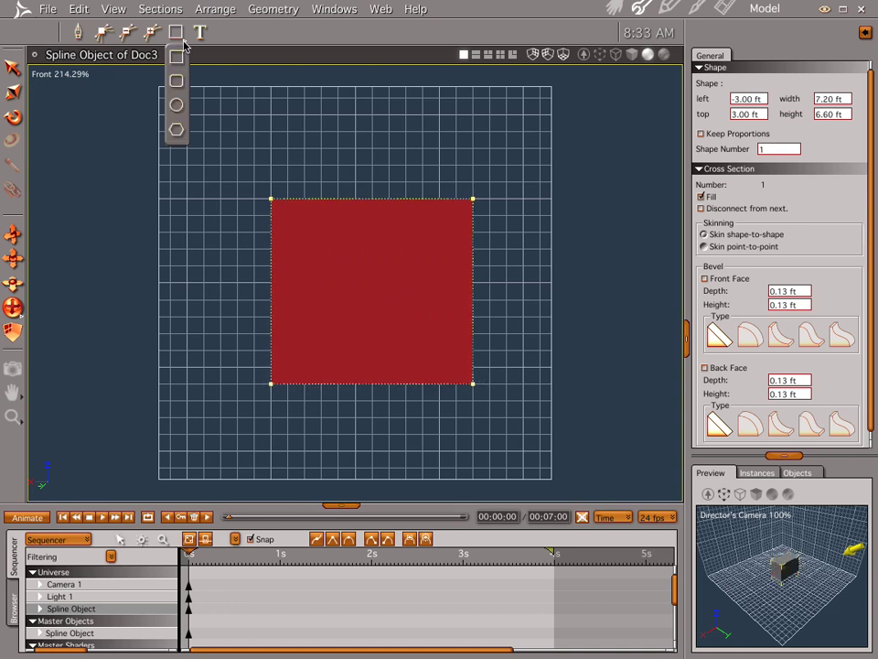
left_click(177, 104)
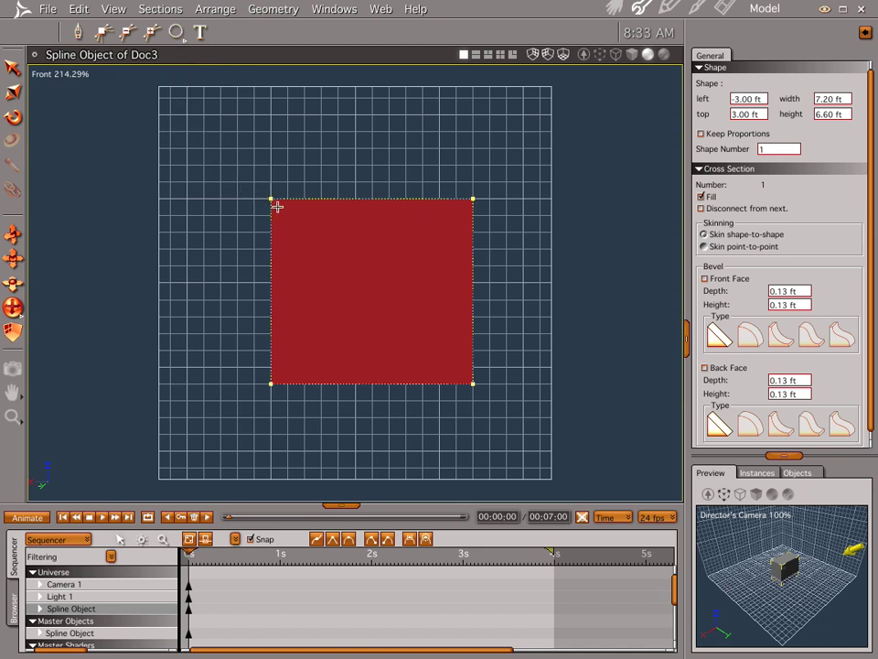
left_click_drag(288, 215, 239, 163)
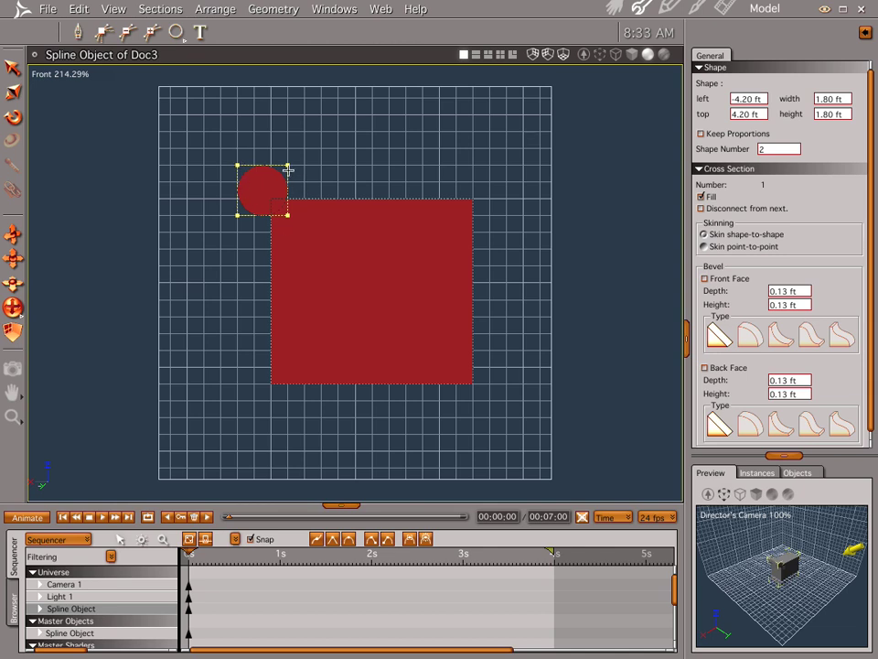
left_click(13, 67)
left_click_drag(288, 170, 333, 163)
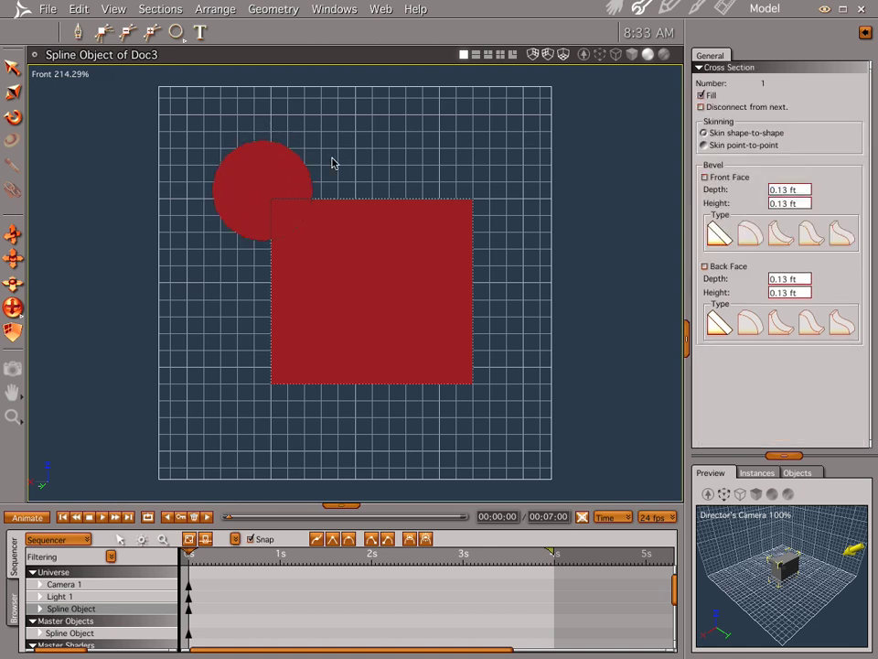
- Copy the top-left circle to the bottom-left, top-right and bottom-right corners of the rectangle
left_click(271, 185)
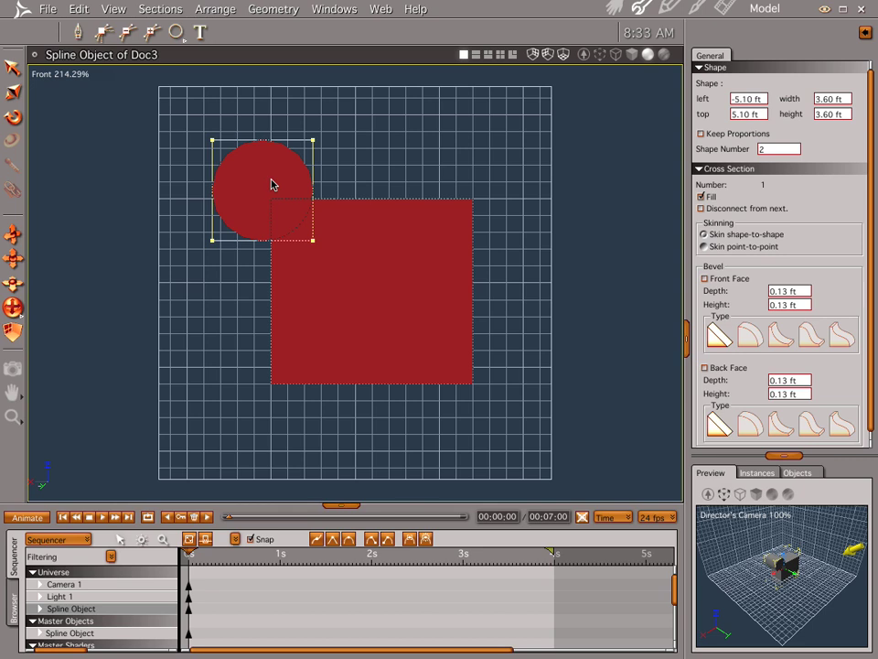
left_click_drag(271, 185, 264, 366)
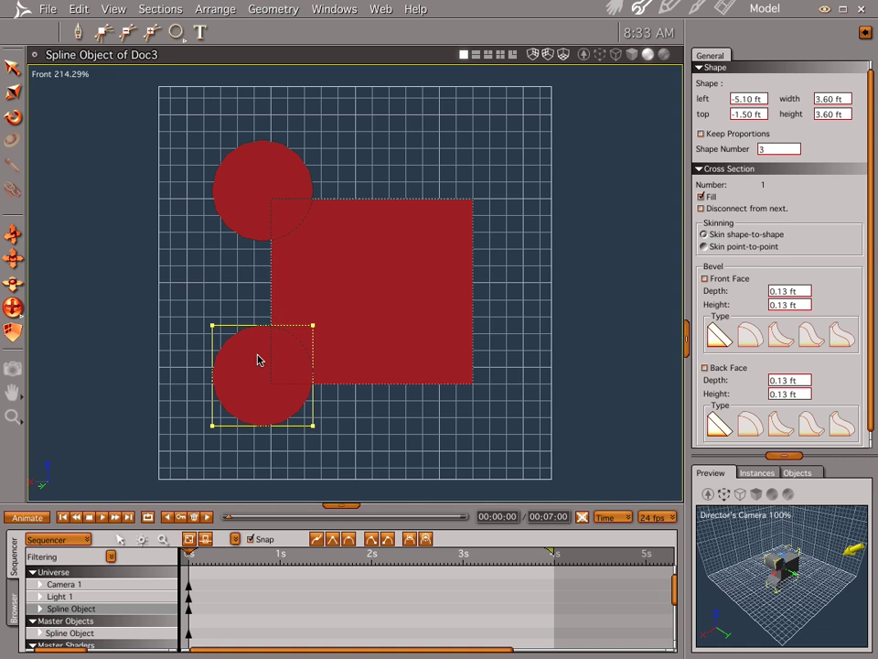
key("ctrl+v")
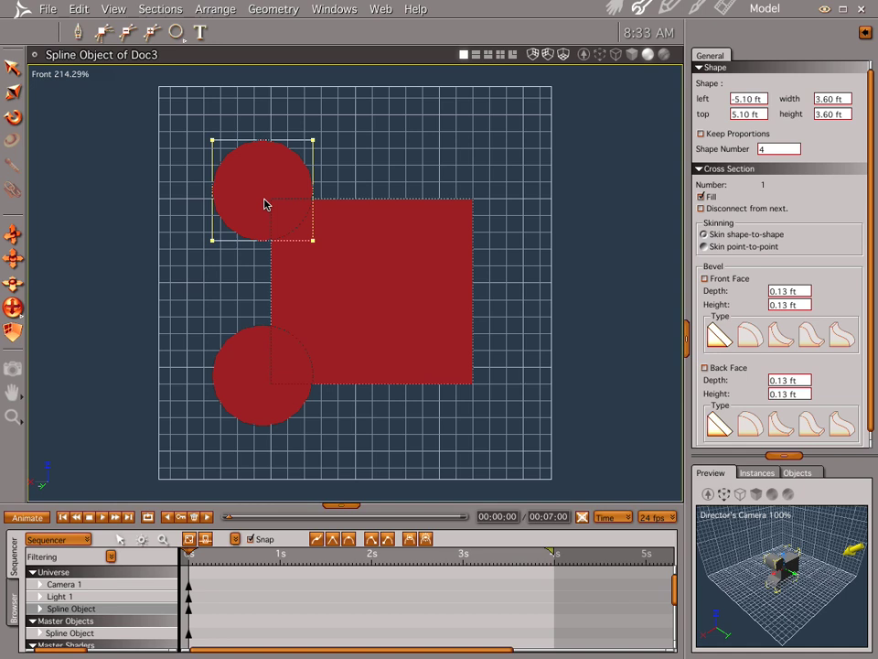
left_click_drag(264, 202, 486, 206)
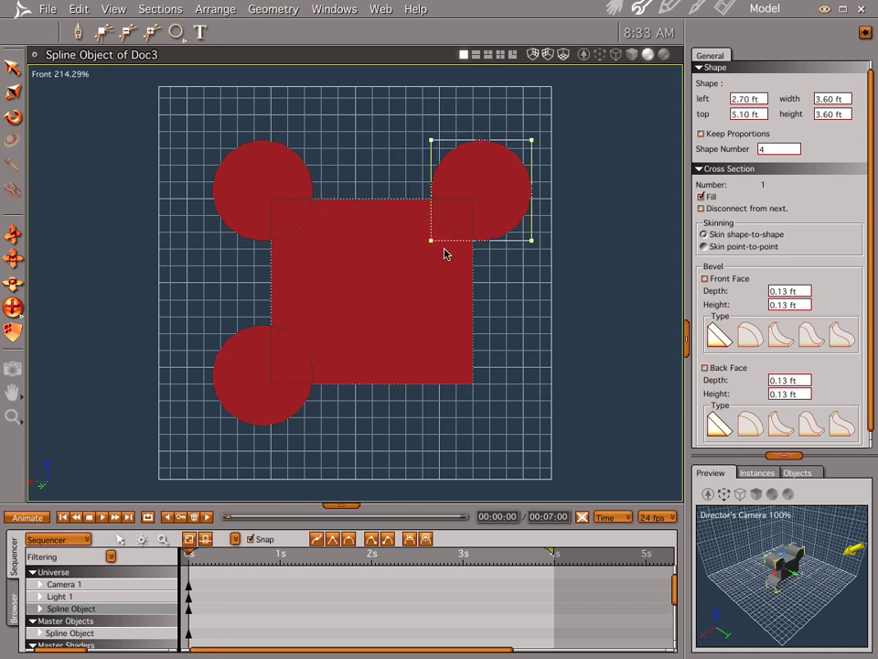
key("ctrl+v")
left_click_drag(223, 192, 462, 381)
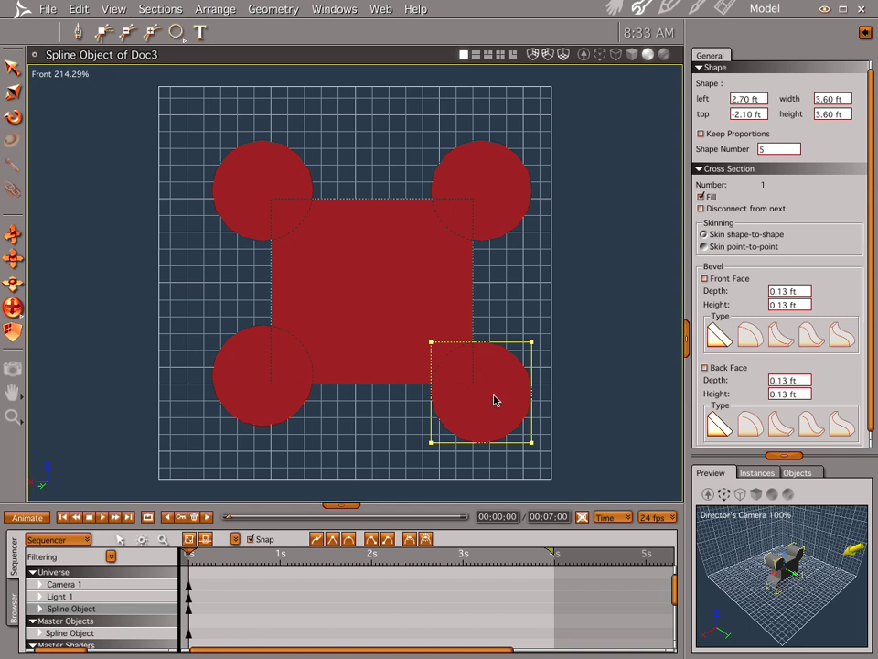
- Nudge each of the four circles onto its rectangle corner, then bring up the grid settings
left_click_drag(488, 400, 478, 398)
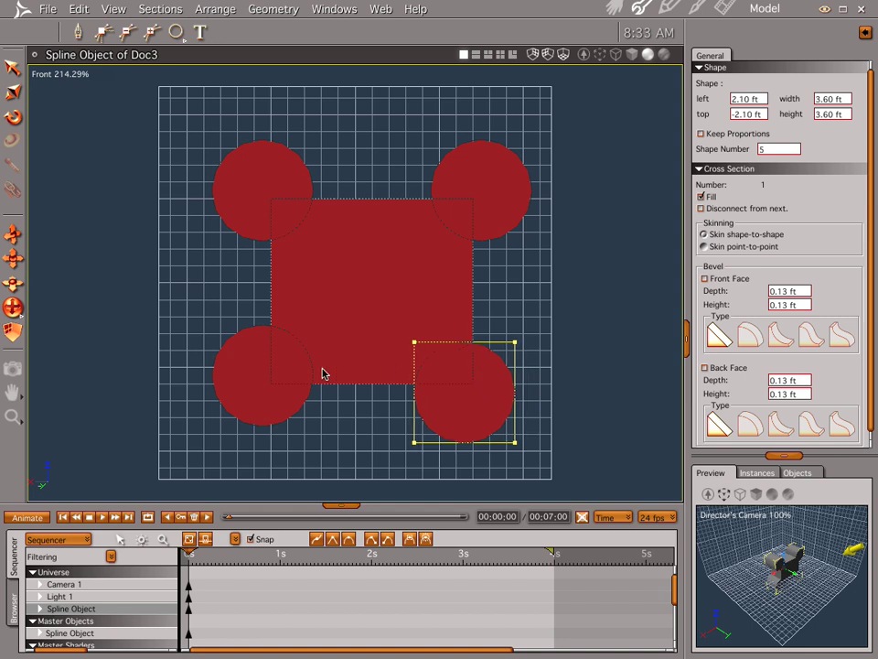
left_click_drag(240, 391, 252, 394)
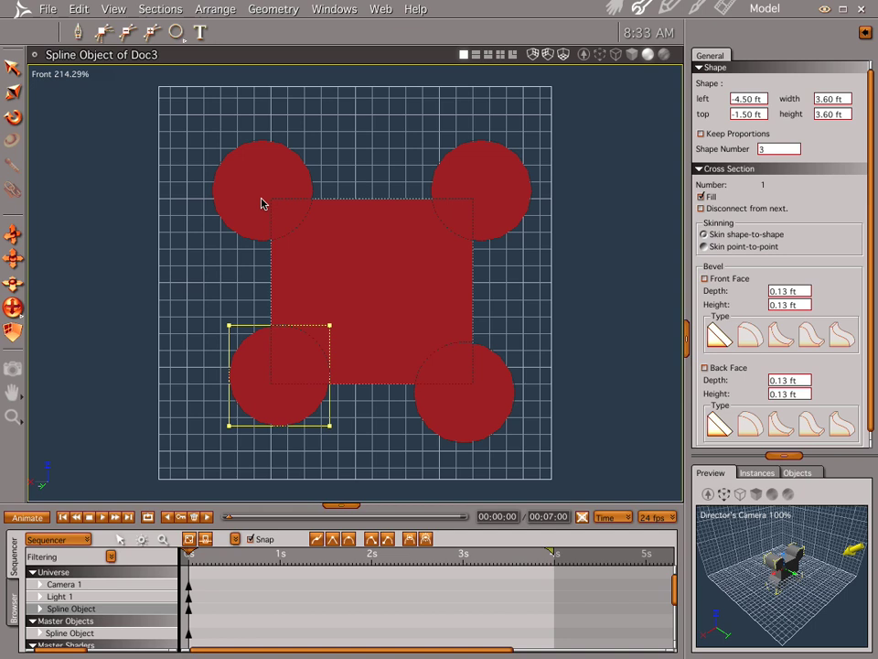
left_click_drag(264, 193, 272, 201)
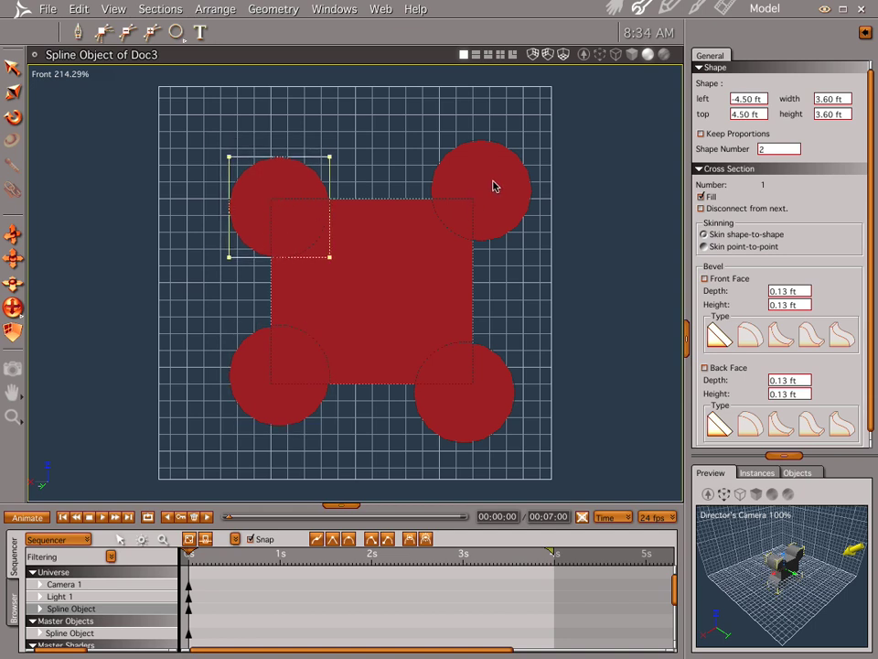
left_click_drag(492, 187, 482, 205)
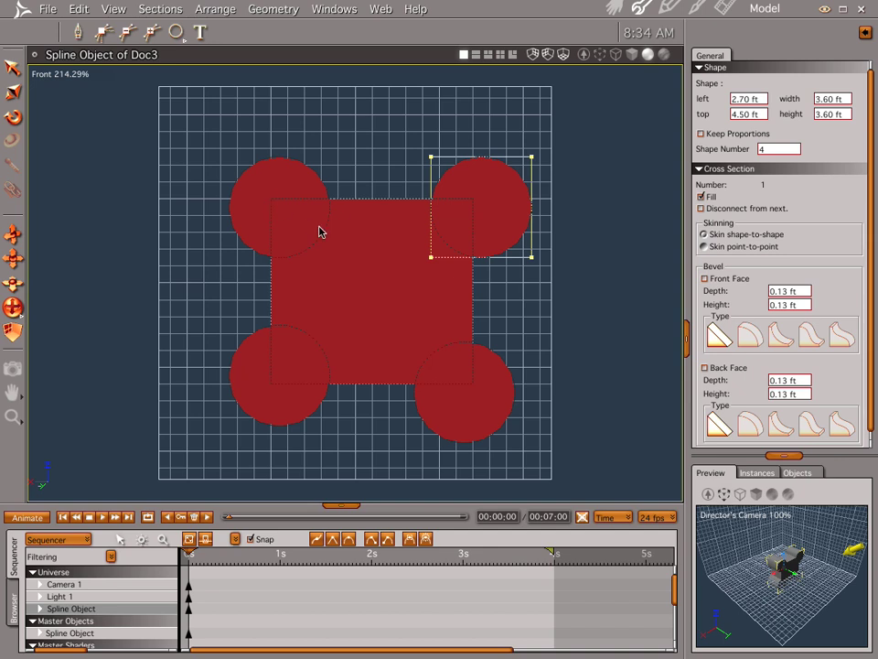
key("ctrl+g")
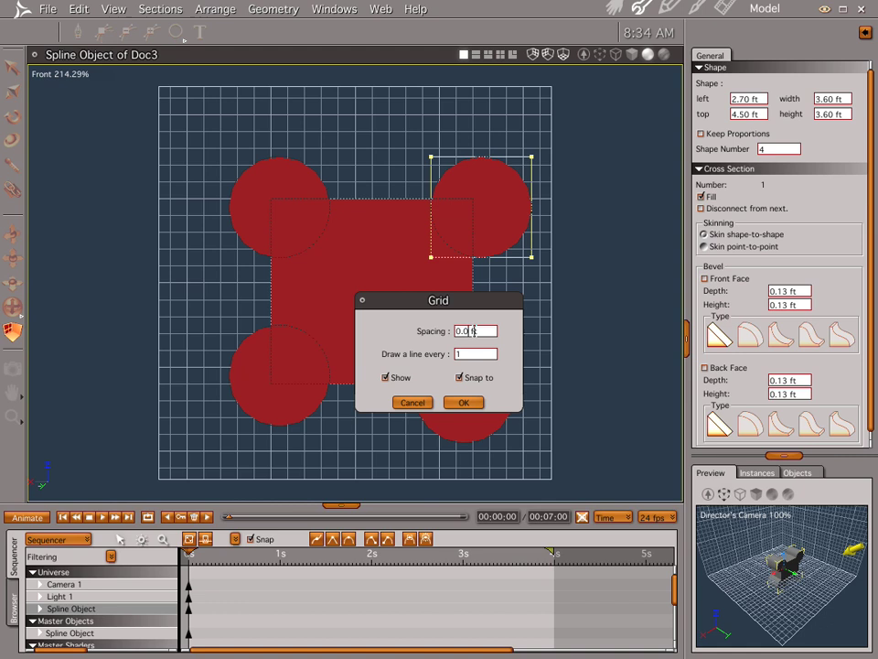
- Apply a finer 0.02 ft grid and fine-tune all four corner circles into even positions
key("Return")
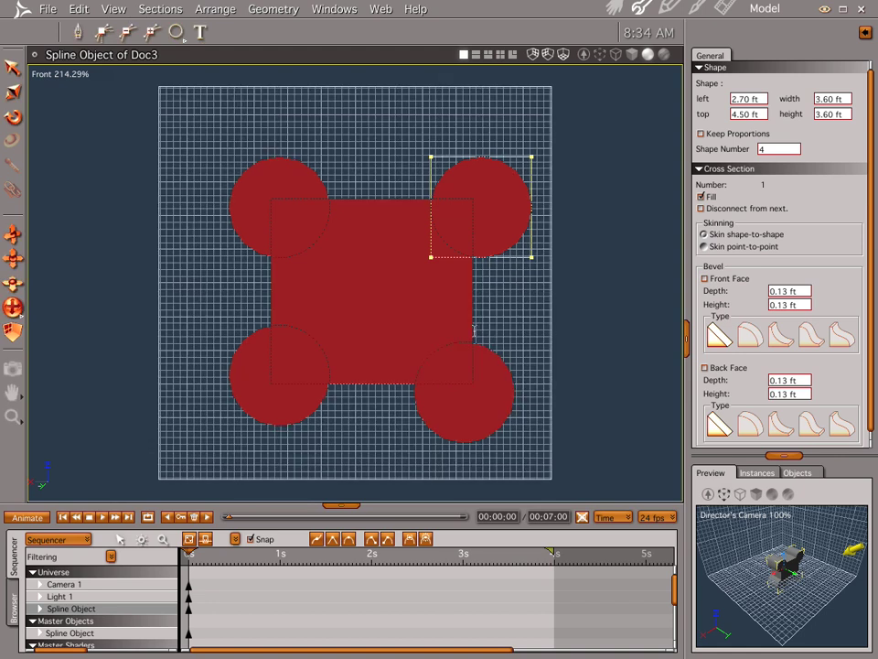
left_click_drag(495, 193, 482, 192)
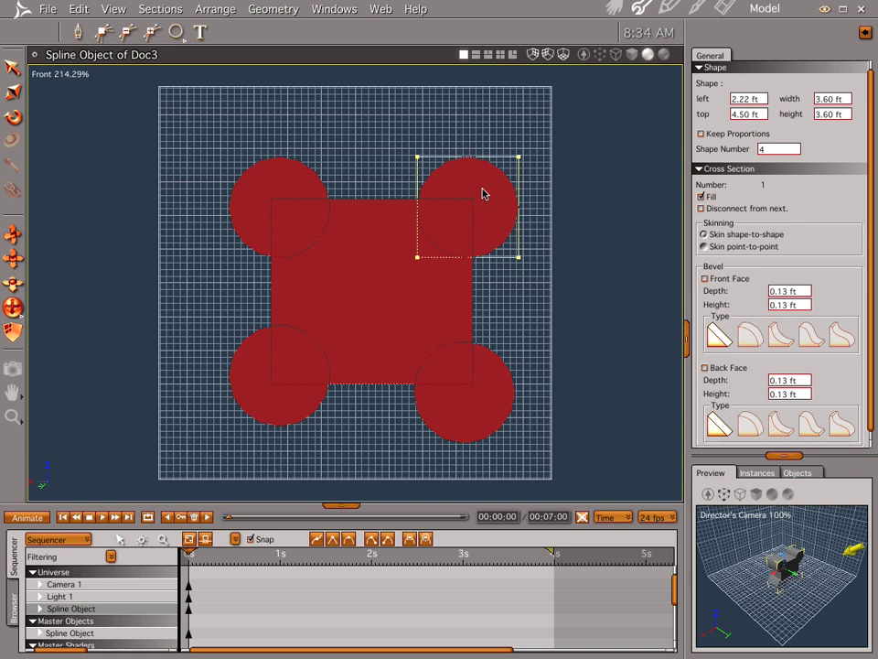
left_click_drag(462, 408, 460, 396)
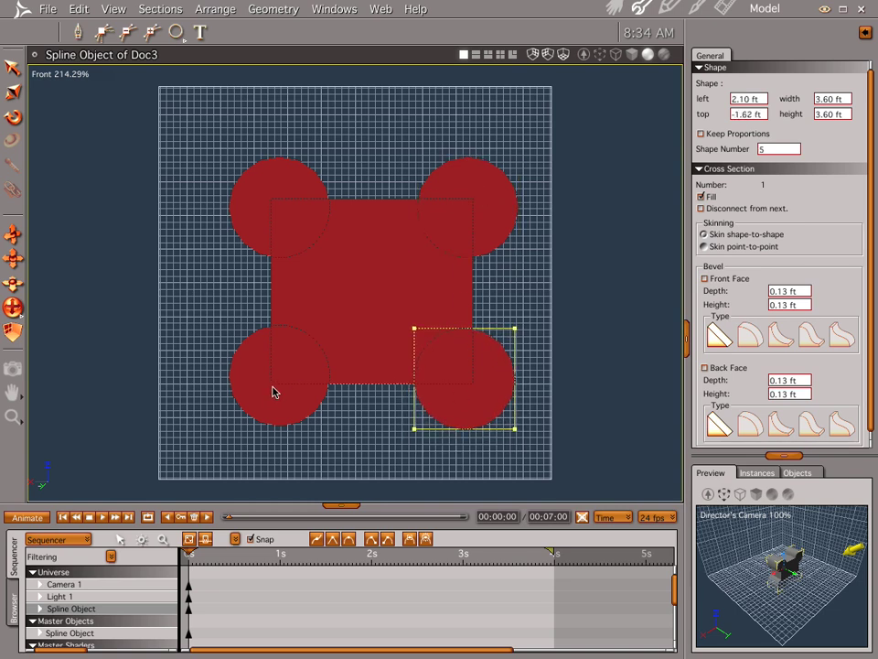
left_click_drag(270, 400, 276, 395)
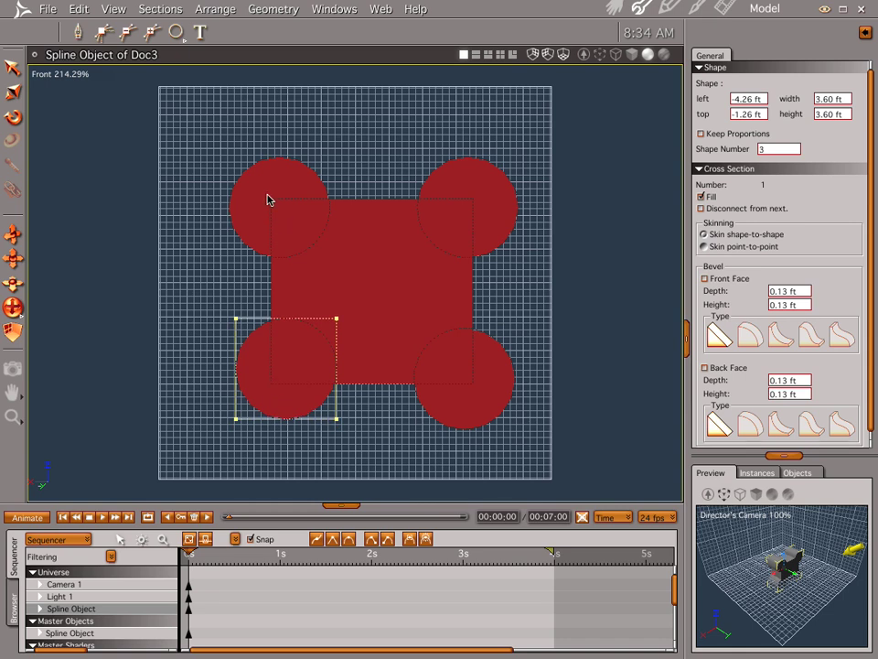
left_click_drag(268, 198, 272, 207)
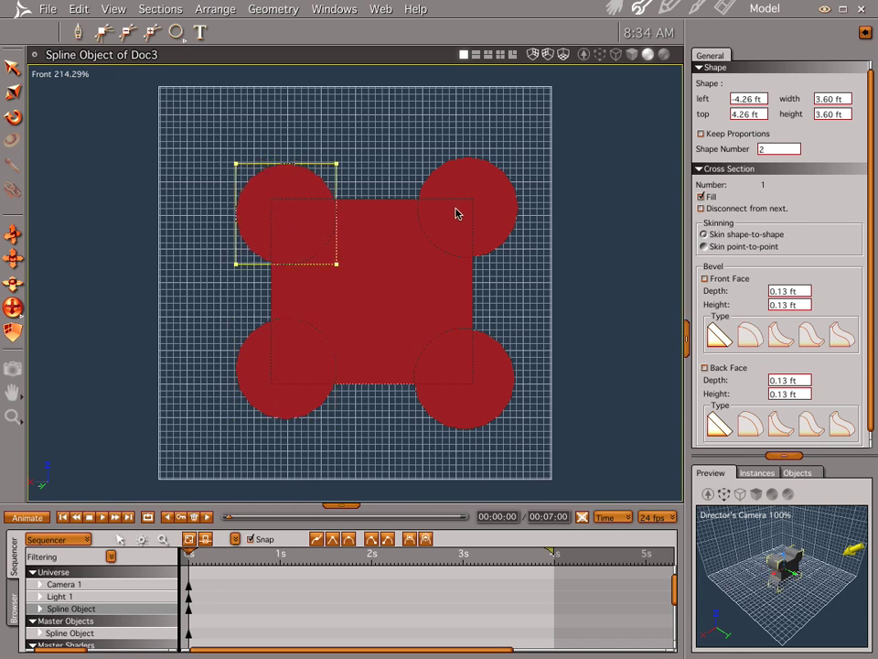
left_click_drag(484, 190, 476, 198)
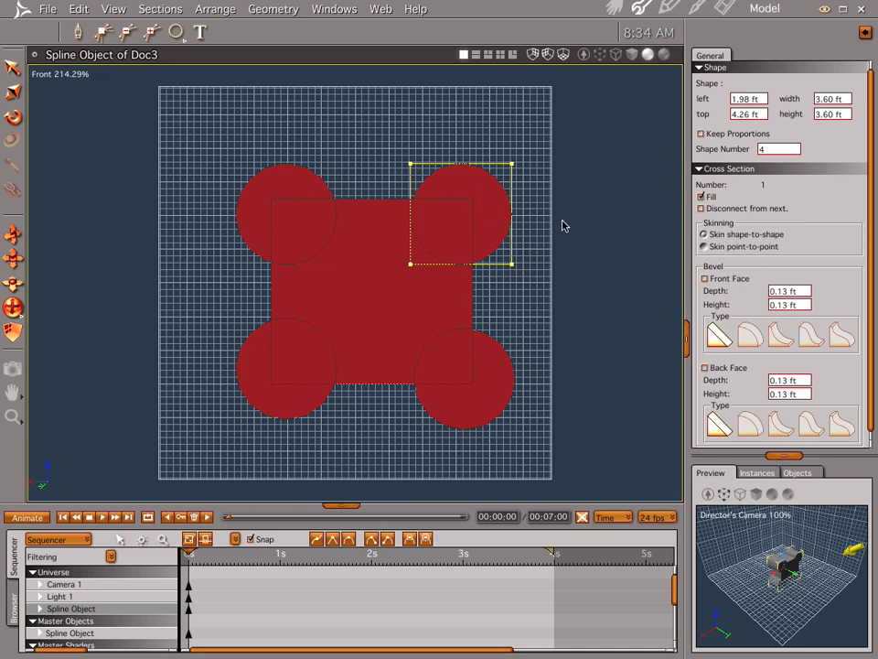
left_click_drag(459, 414, 457, 410)
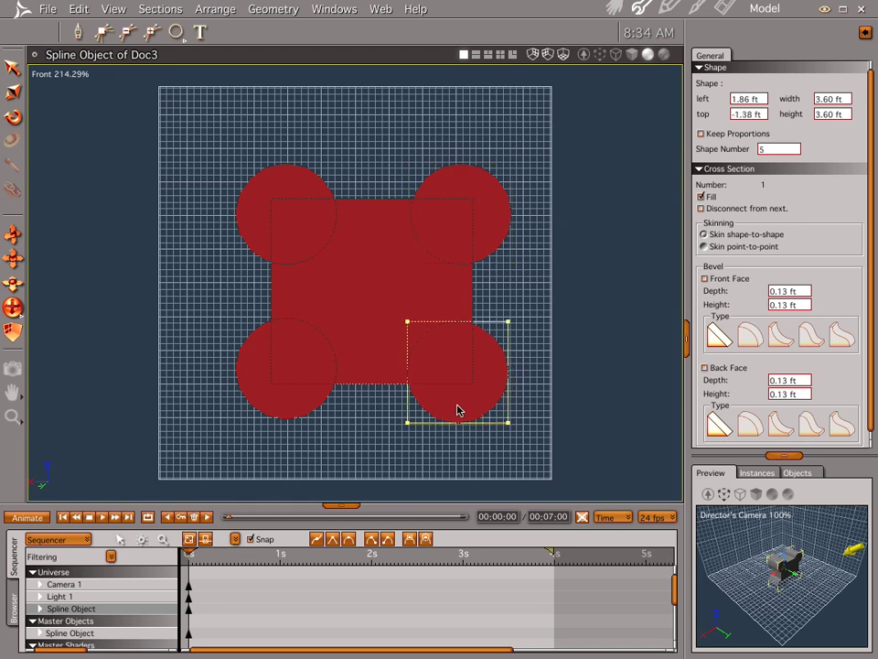
- Switch to the Director's Camera view and drag the extrusion end point out to x 5.52 ft
left_click(61, 75)
left_click(66, 181)
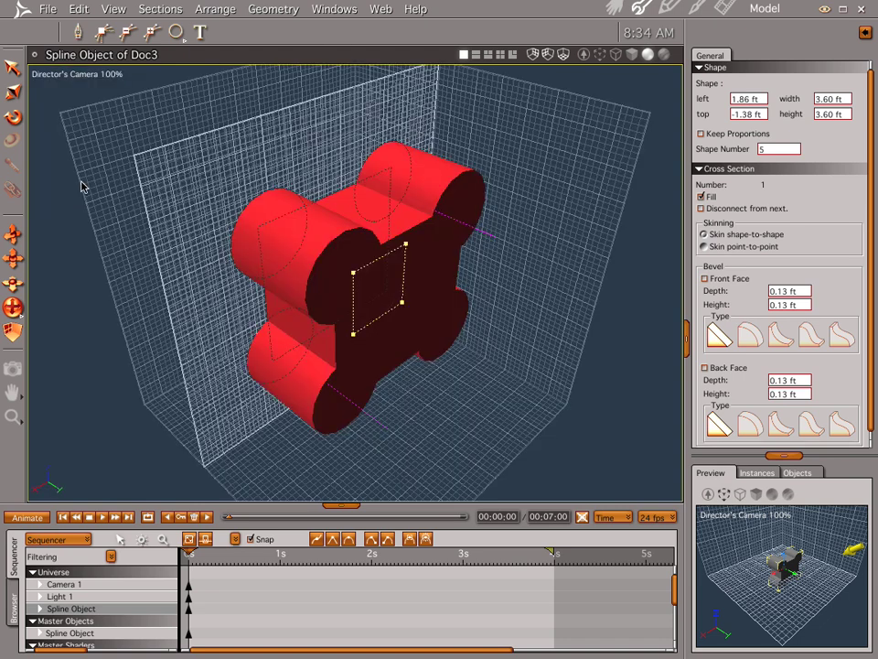
left_click_drag(496, 240, 567, 271)
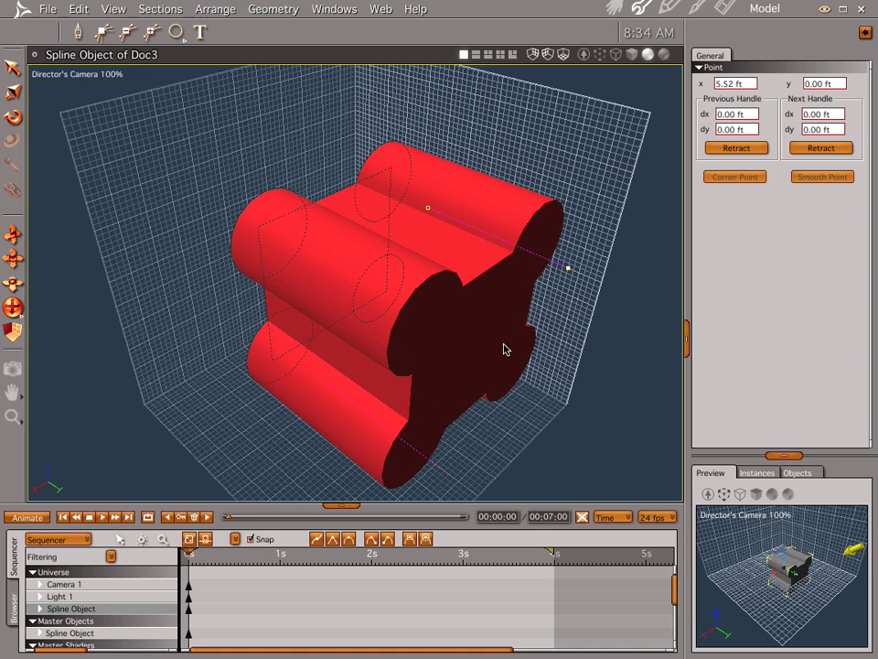
- In the Assemble room's Motion tab, move the object to its hot point and raise it onto the floor
left_click(614, 13)
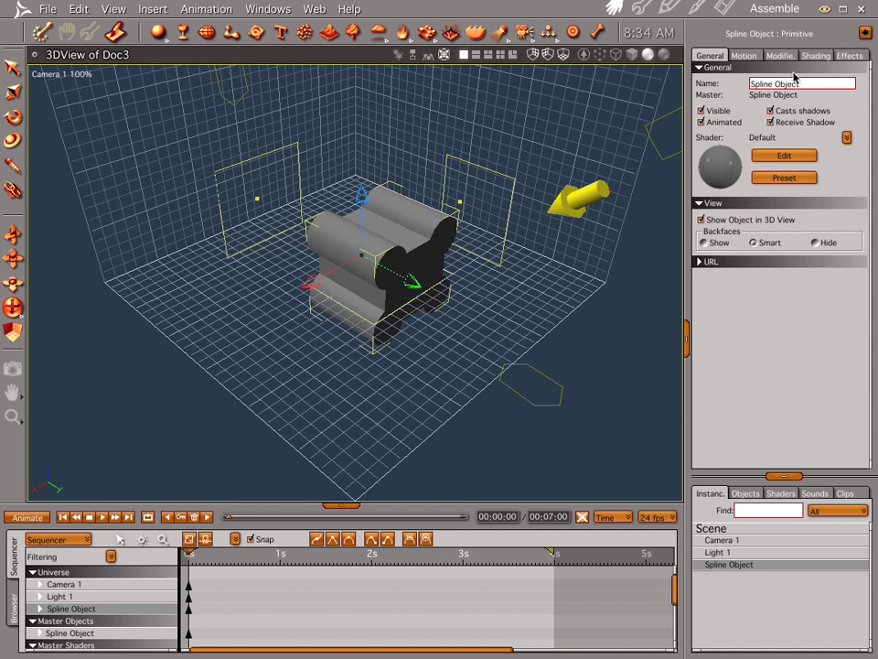
left_click(741, 57)
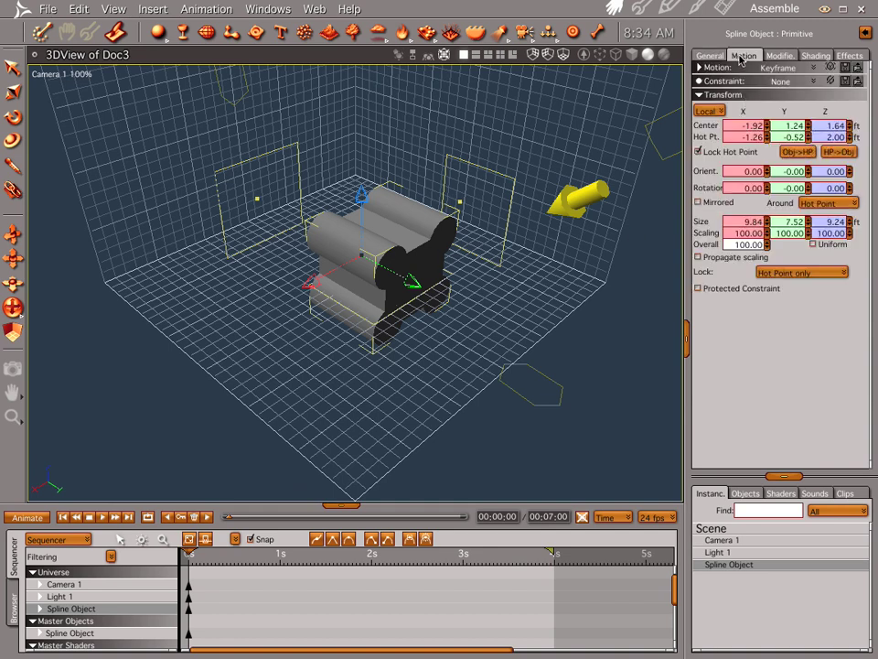
left_click(795, 152)
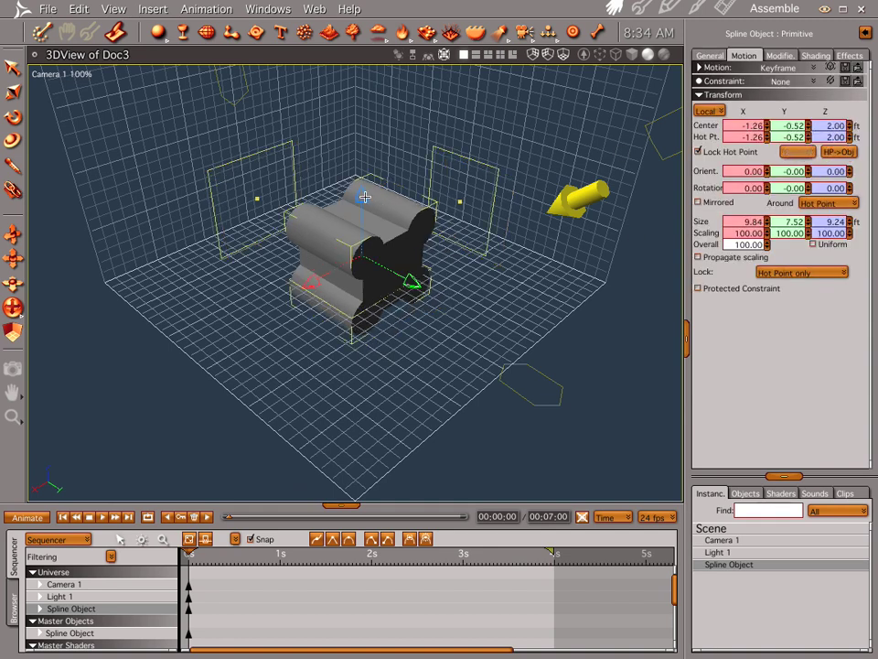
left_click_drag(284, 157, 294, 133)
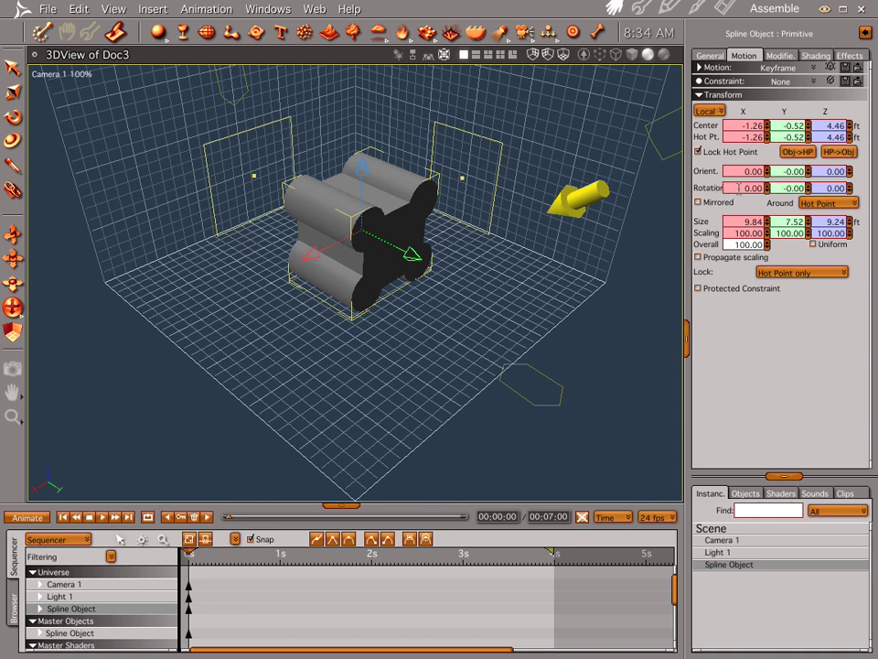
- Set the object's X rotation to 90° and orbit the view to check it stands upright
left_click(738, 187)
type("90")
key("Return")
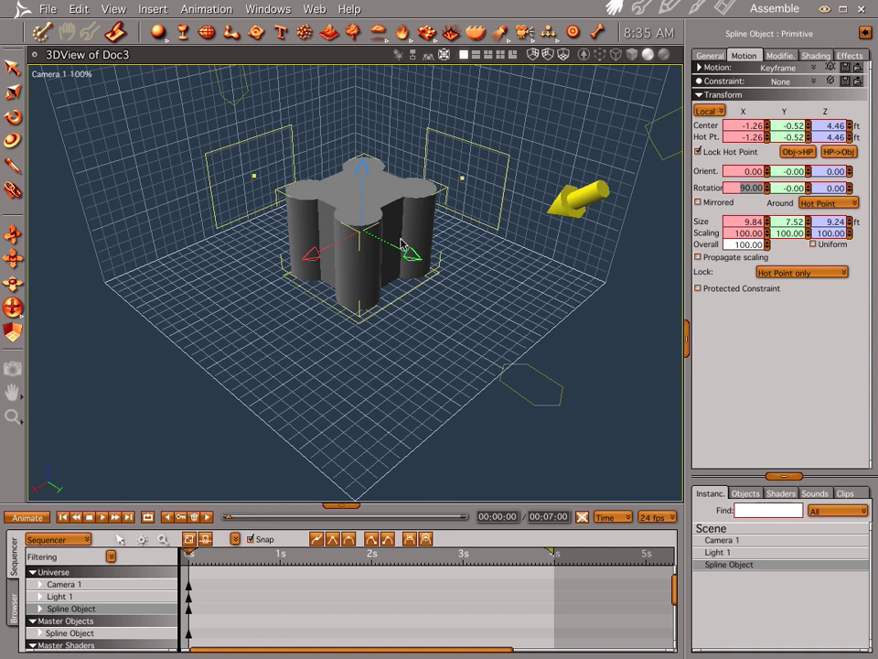
type("0")
left_click(232, 283)
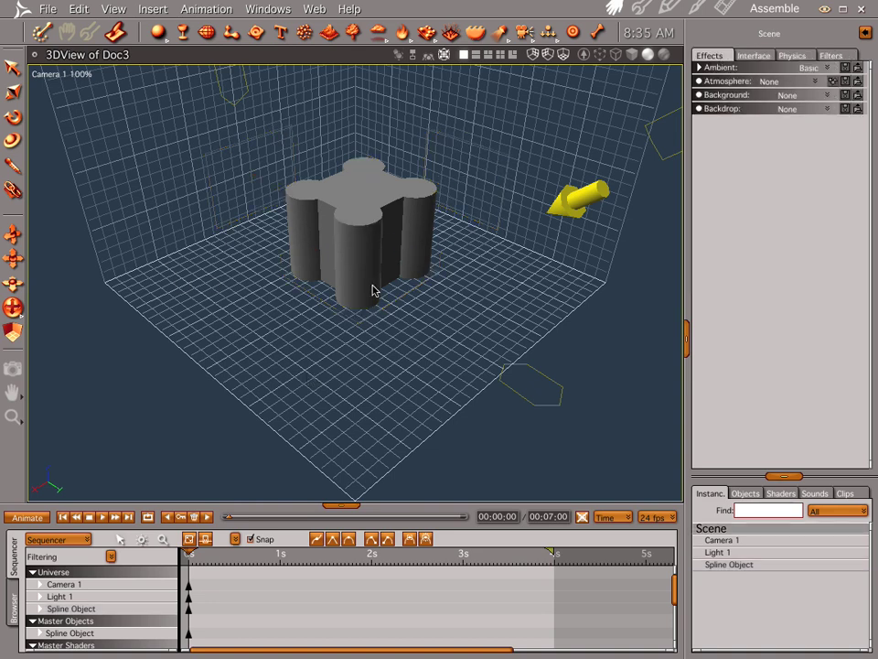
left_click(375, 203)
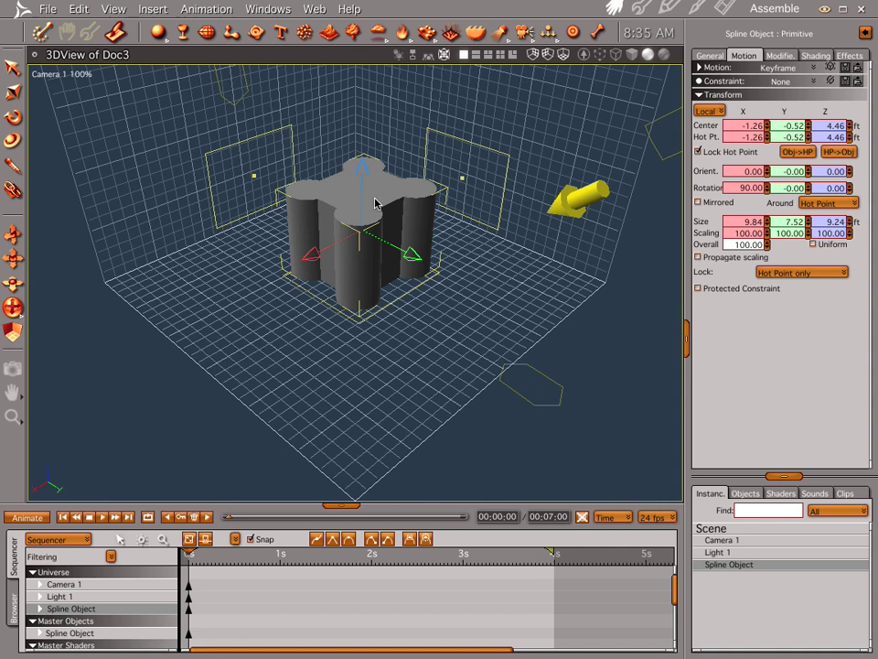
scroll(375, 203, "up", 5)
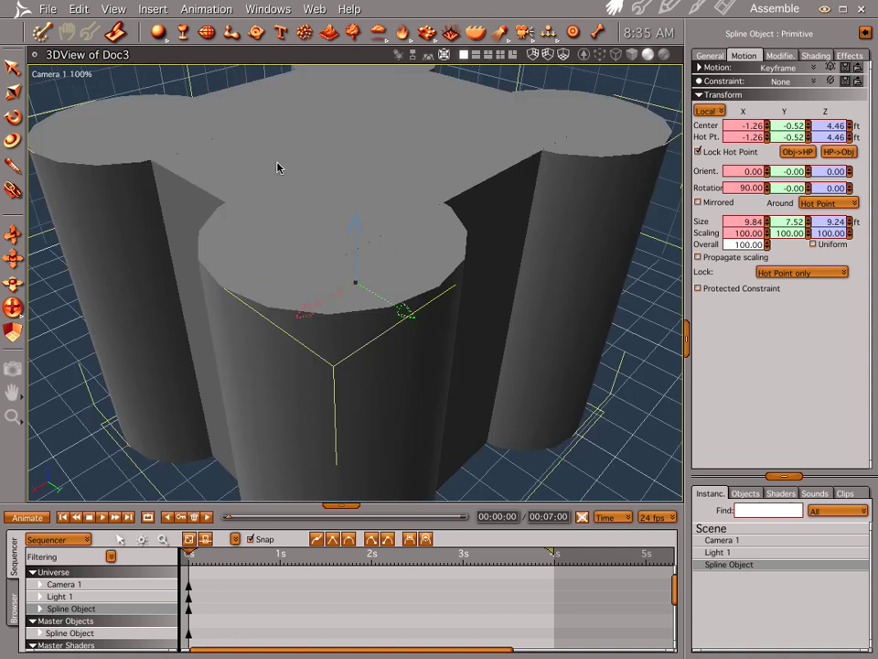
middle_click_drag(390, 255, 323, 223)
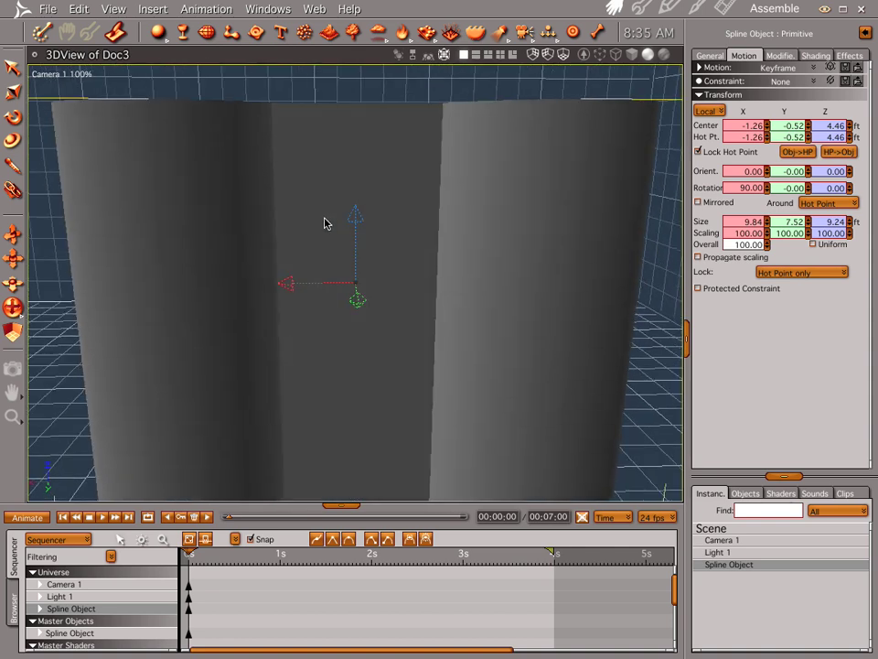
left_click(711, 57)
- Set the shader's Color channel to Texture Map and load castle_mtl1_diffcol from the Desktop's untitled folder
left_click(785, 157)
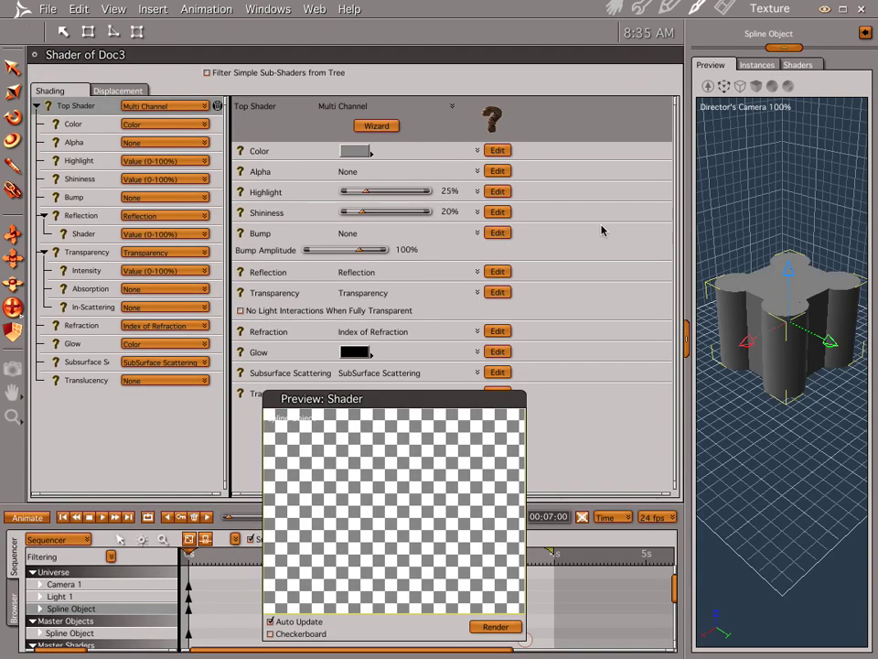
left_click(95, 127)
left_click(179, 124)
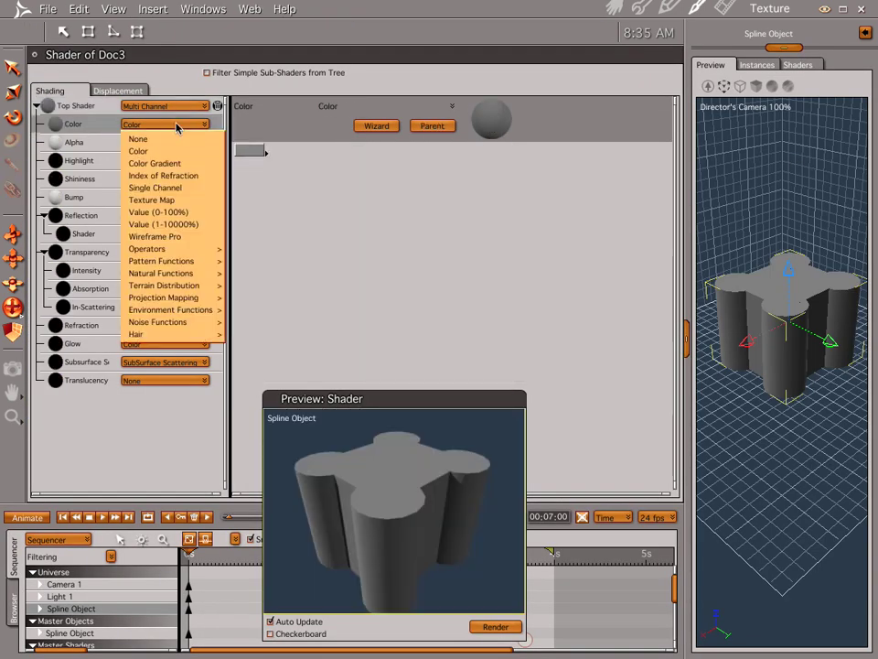
left_click(176, 199)
left_click(241, 161)
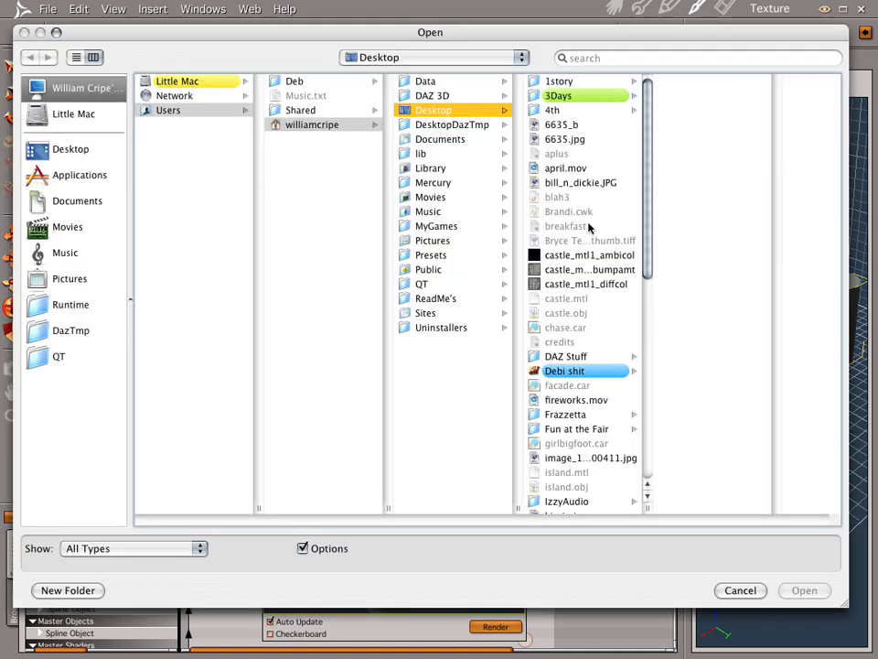
left_click_drag(645, 176, 664, 470)
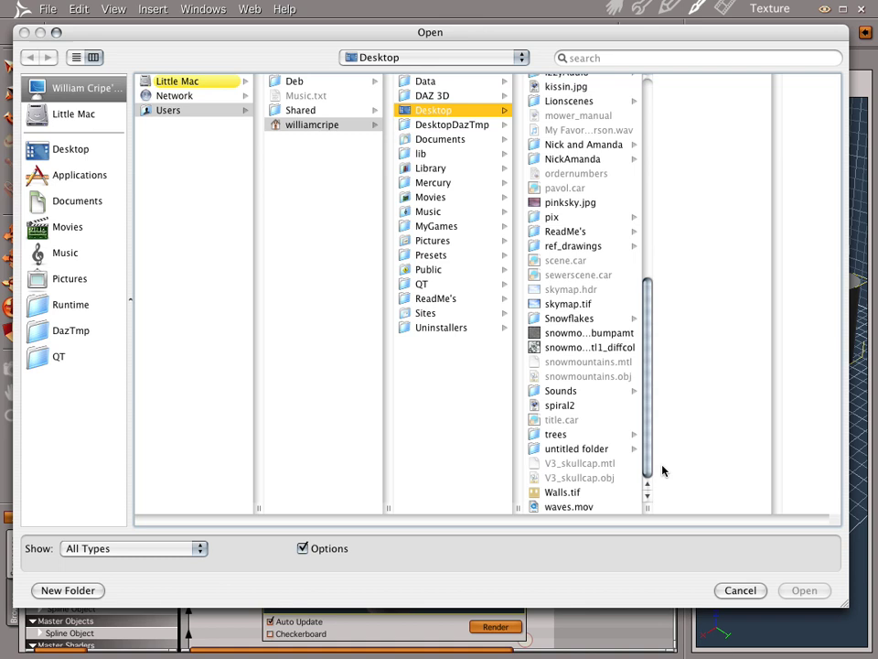
left_click(576, 450)
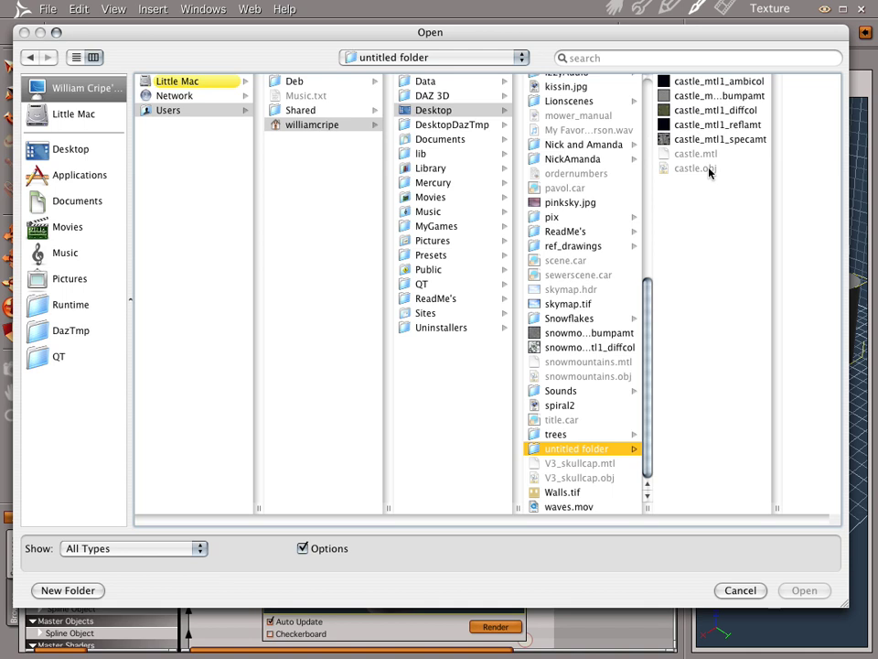
left_click(703, 110)
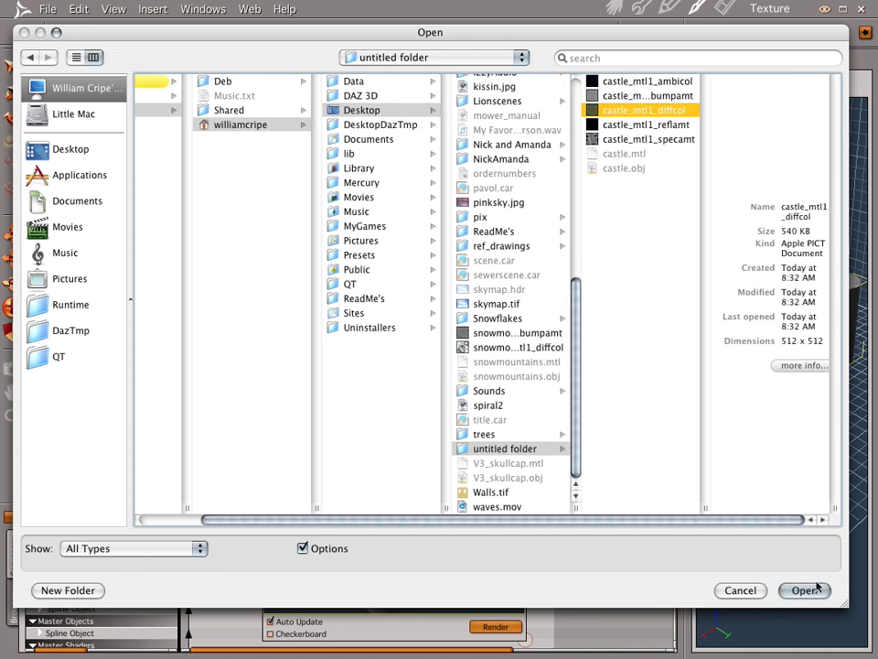
left_click(803, 591)
left_click(460, 392)
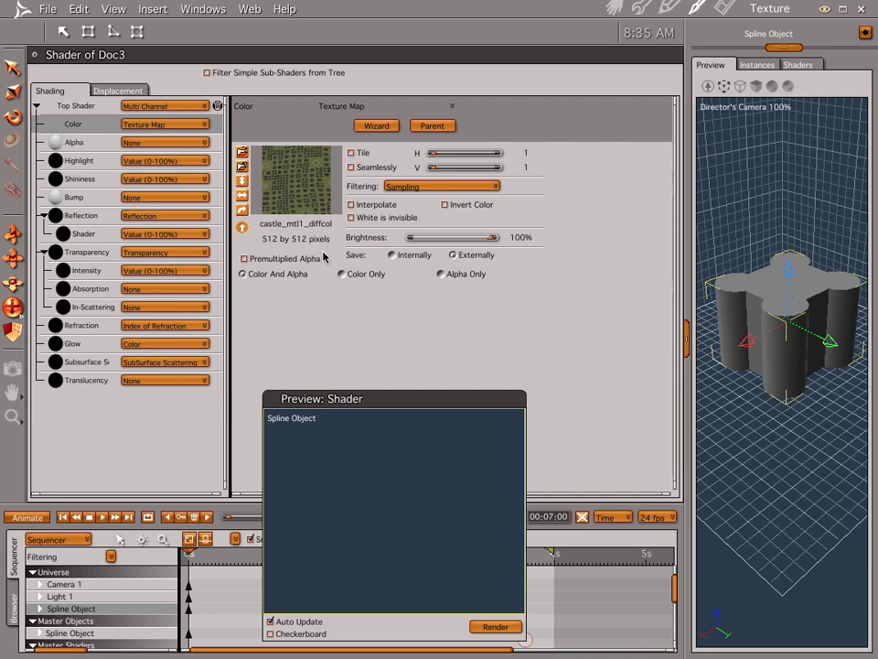
- Switch the texture map to Color Only and render a test image of the castle
left_click(343, 274)
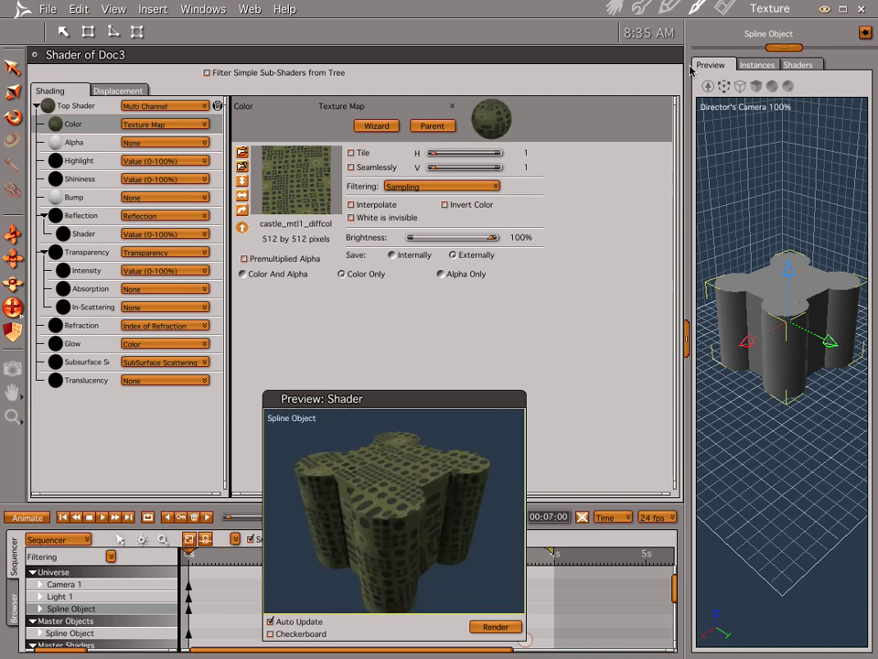
left_click(613, 7)
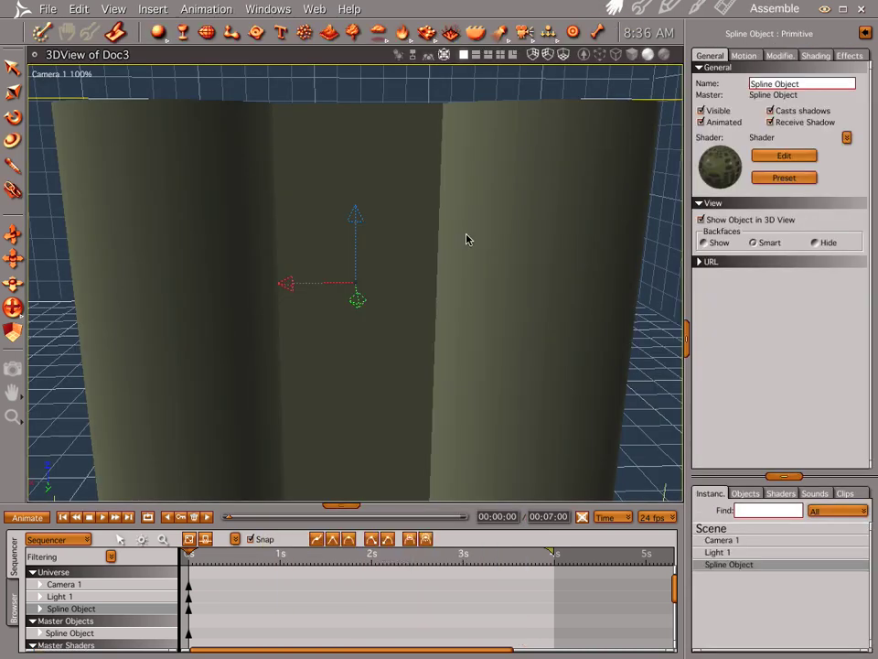
key("ctrl+r")
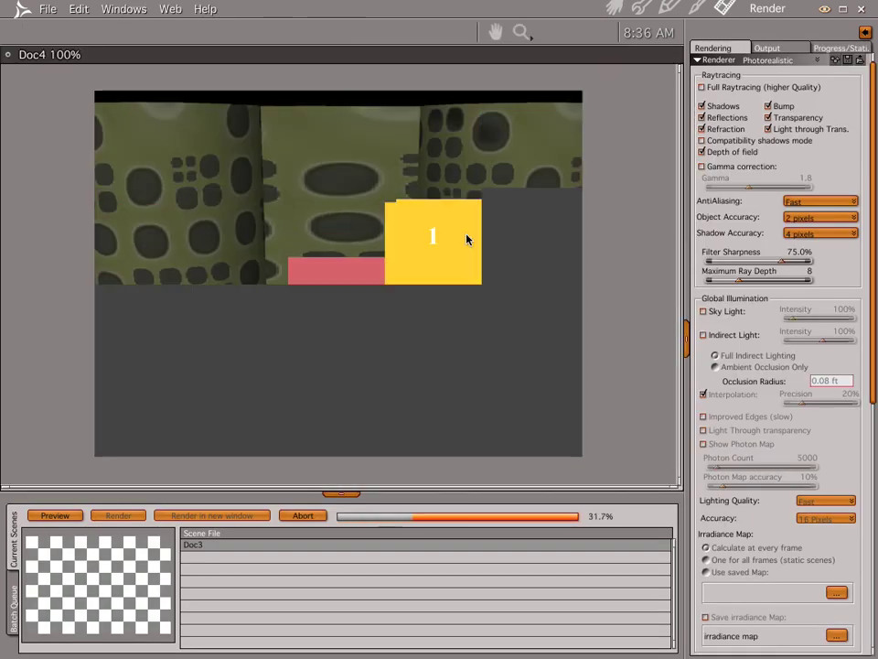
left_click(612, 14)
left_click(784, 157)
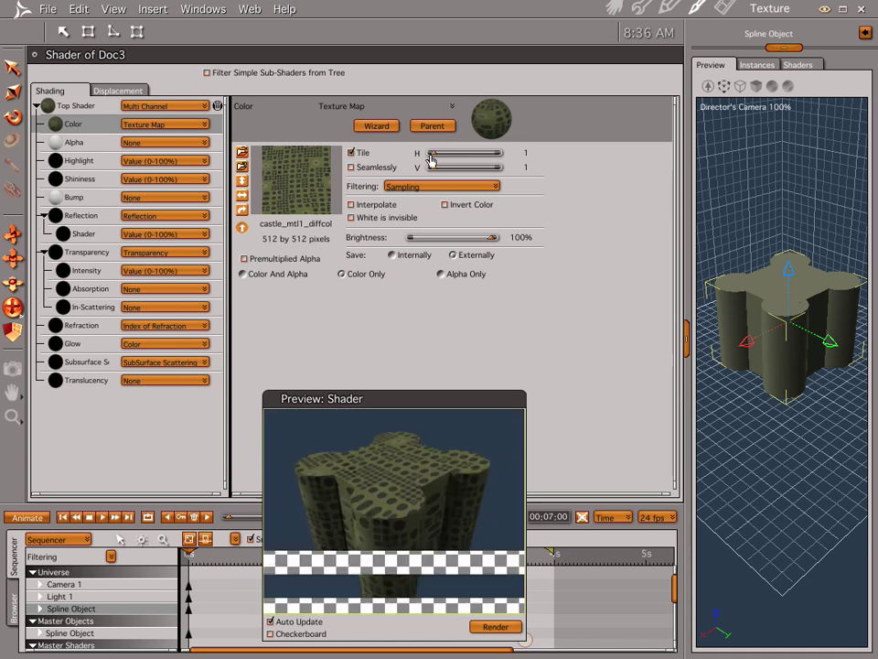
- Set the texture's Tile H and V sliders to 4 and re-render the scene
left_click_drag(439, 158, 444, 159)
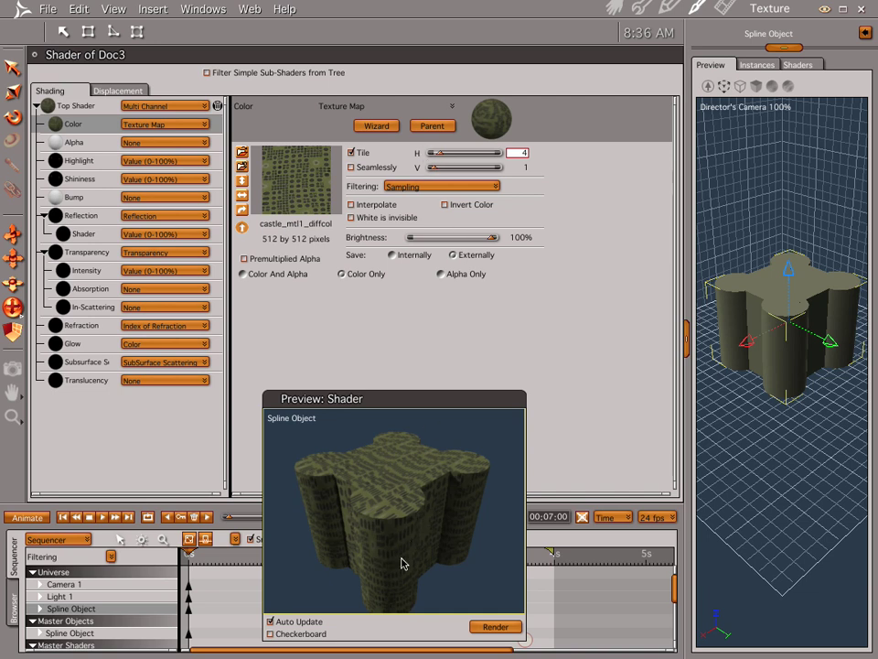
left_click_drag(436, 173, 442, 173)
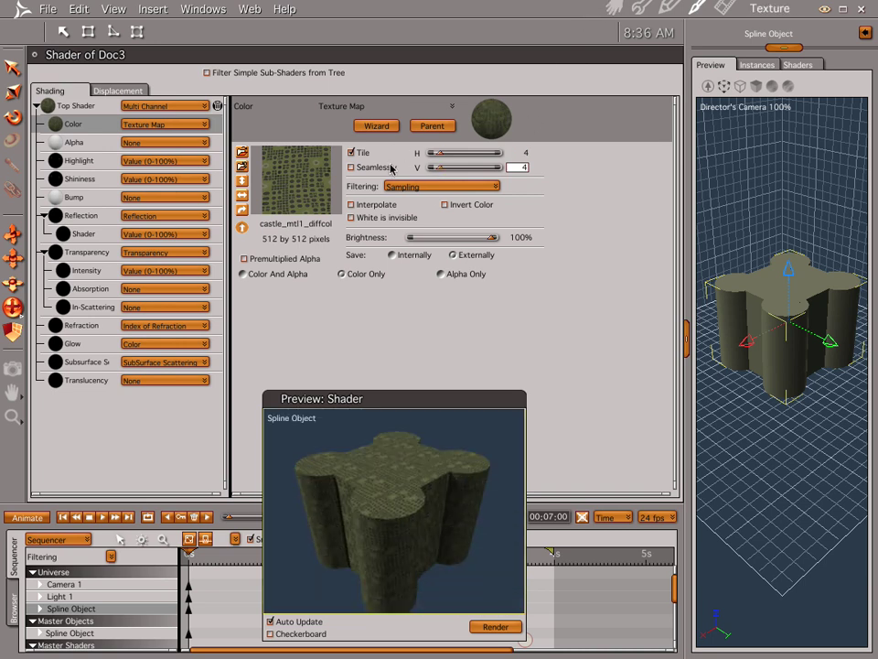
left_click(616, 8)
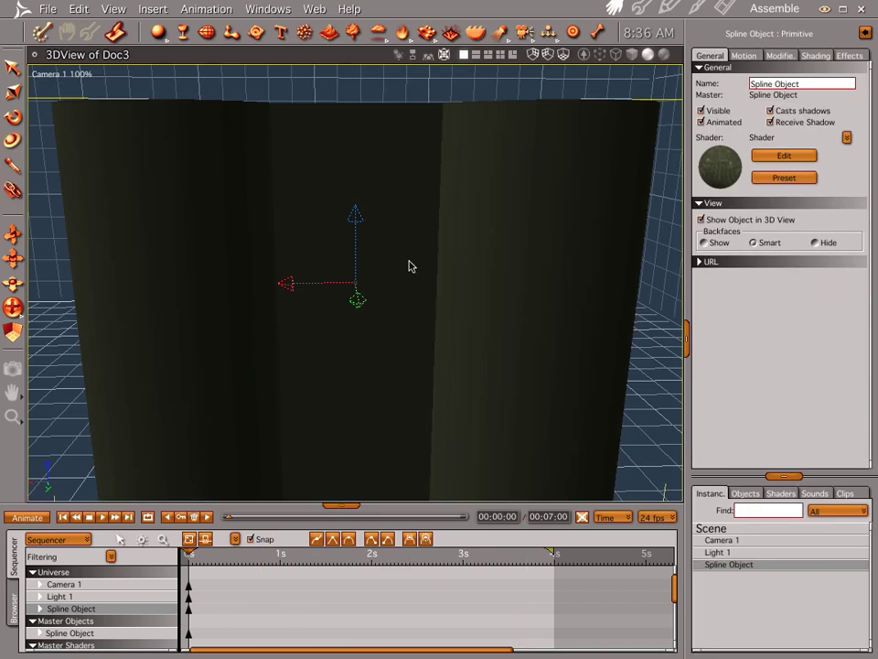
key("ctrl+r")
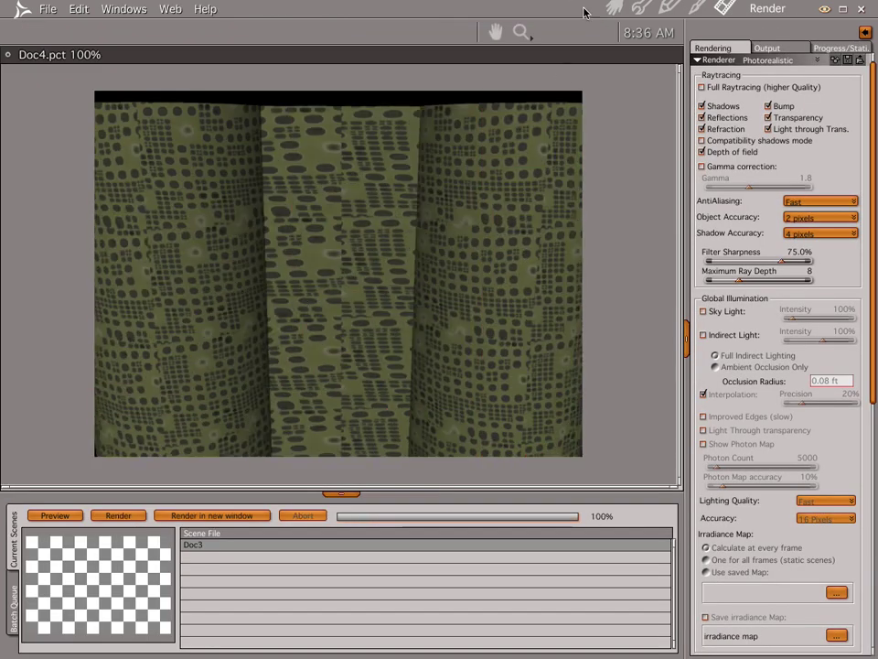
- Change the interactive preview to a richer shading mode, then edit the Spline Object's shader
left_click(614, 7)
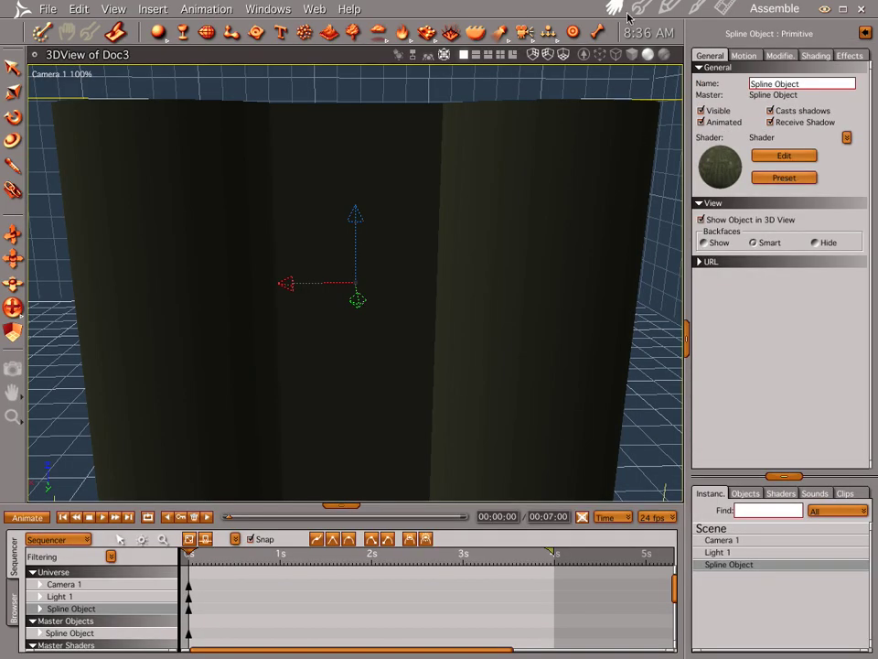
left_click(582, 56)
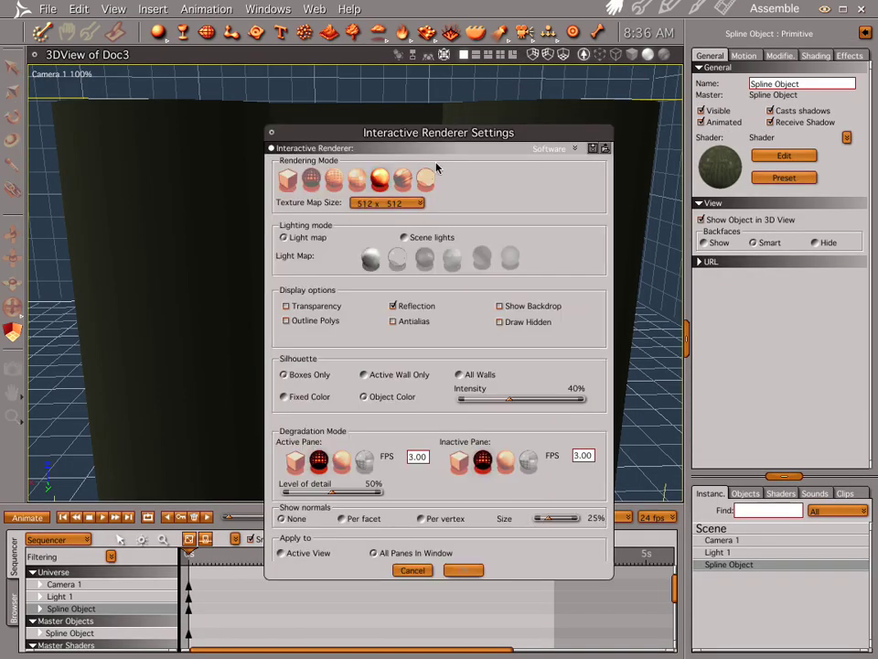
left_click(403, 179)
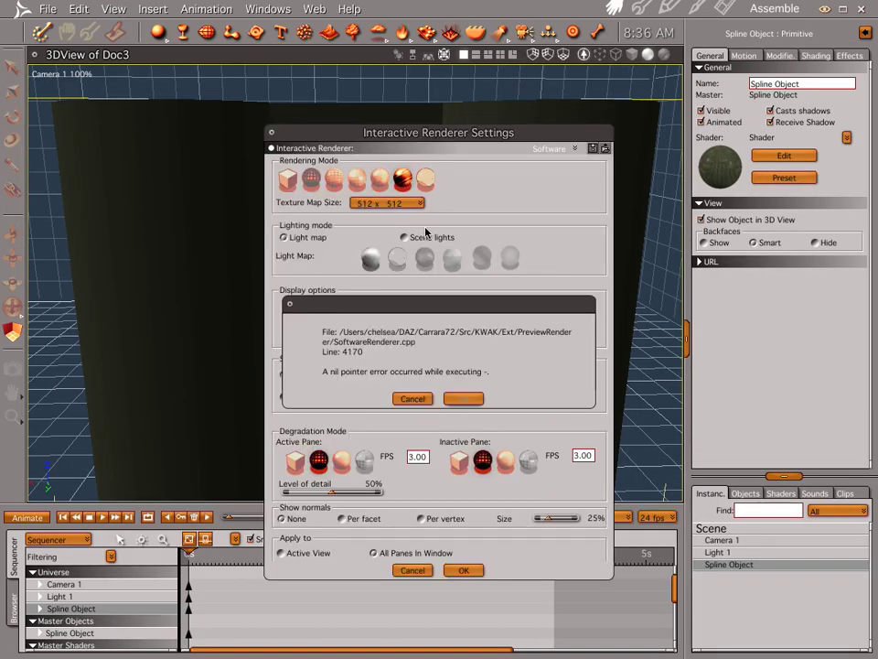
left_click(463, 398)
left_click(461, 570)
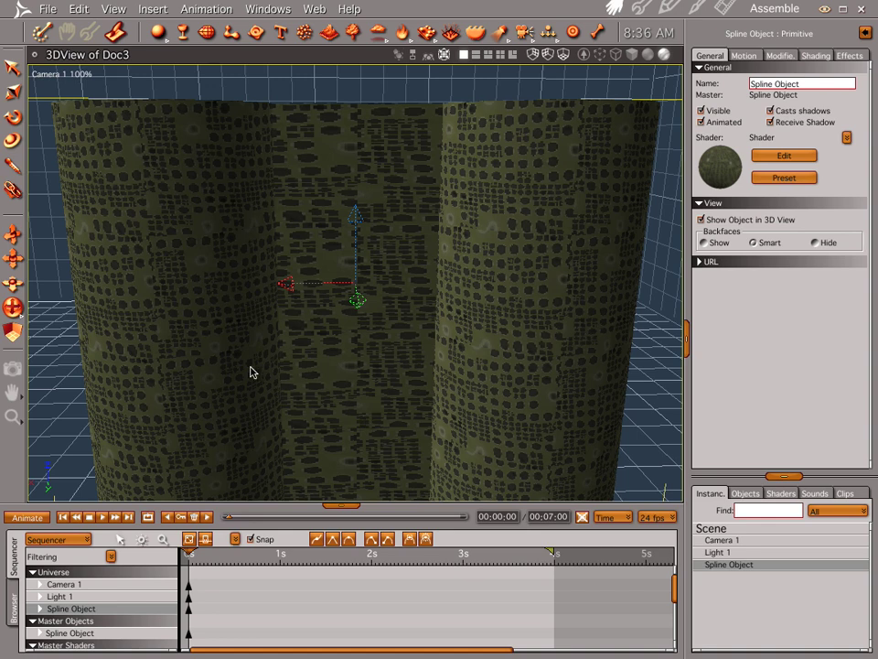
left_click(784, 156)
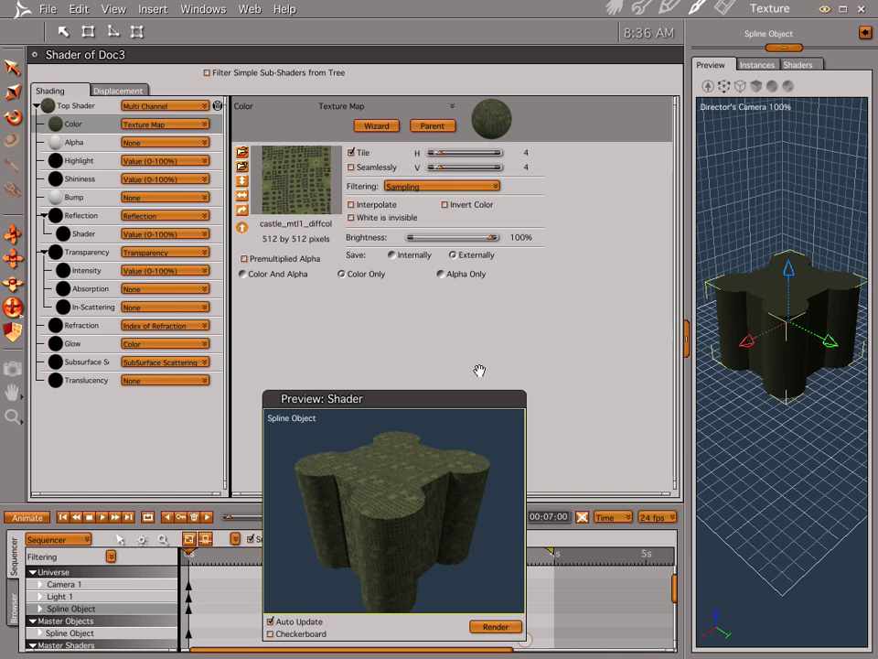
- Set the Bump channel to a Texture Map using castle_mtl1_bumpamt in Pict format, then return to Assemble
left_click(95, 197)
left_click(120, 197)
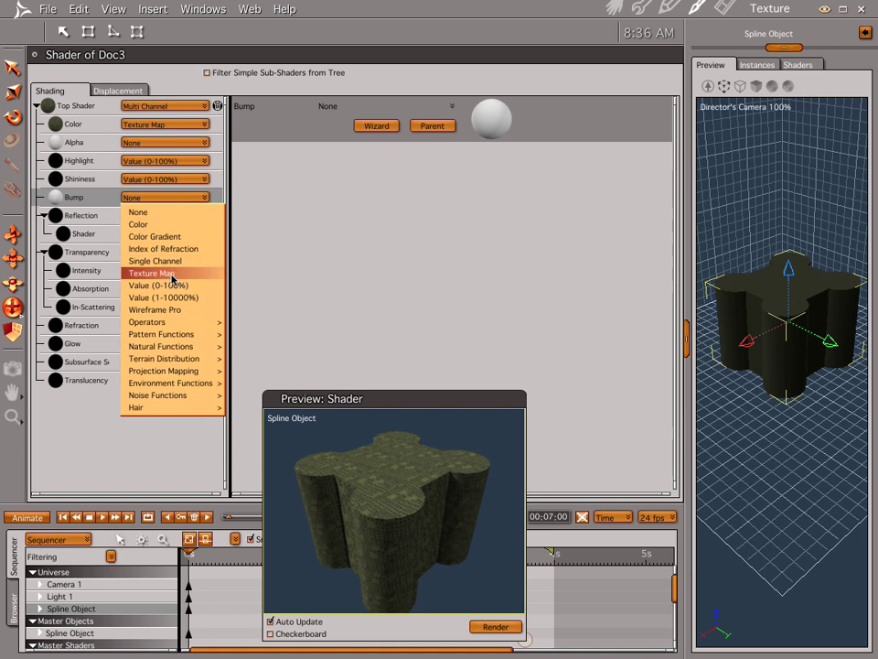
mouse_move(182, 334)
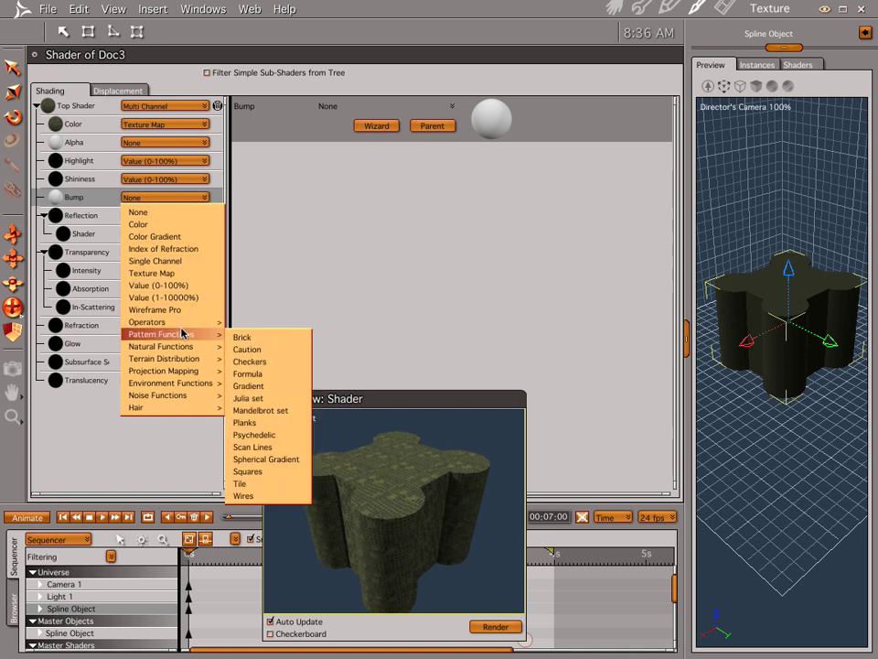
left_click(180, 275)
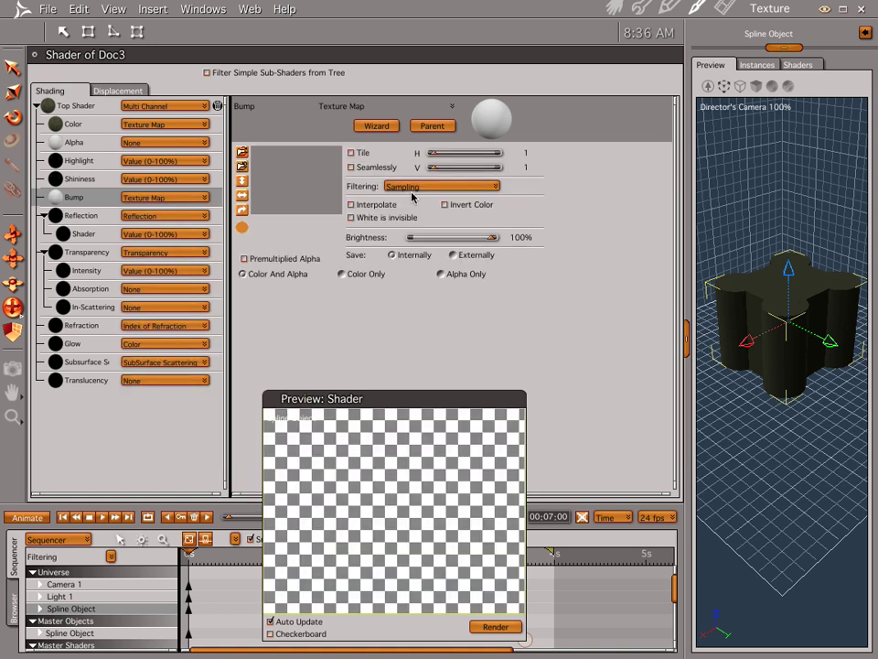
left_click(243, 152)
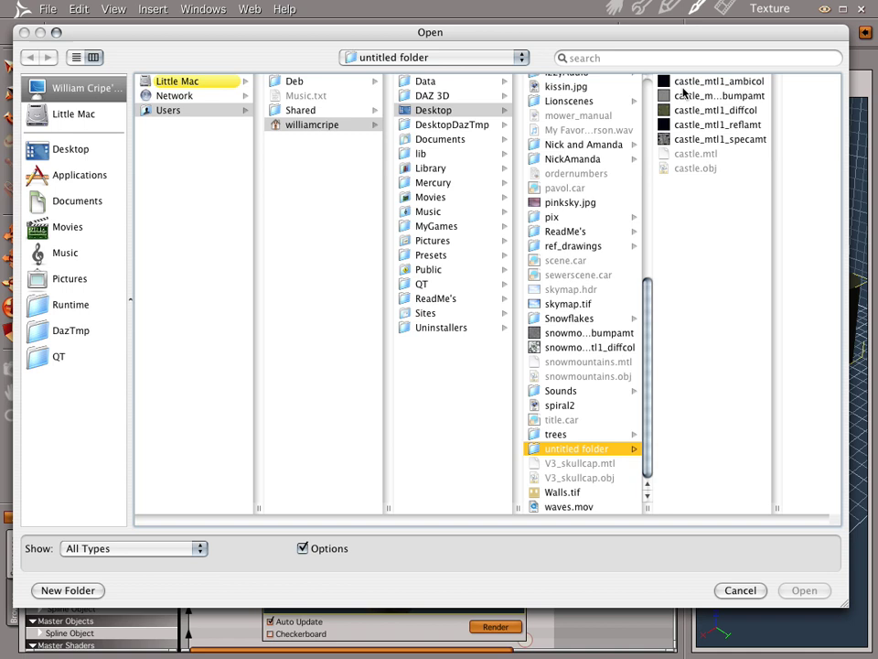
left_click(740, 101)
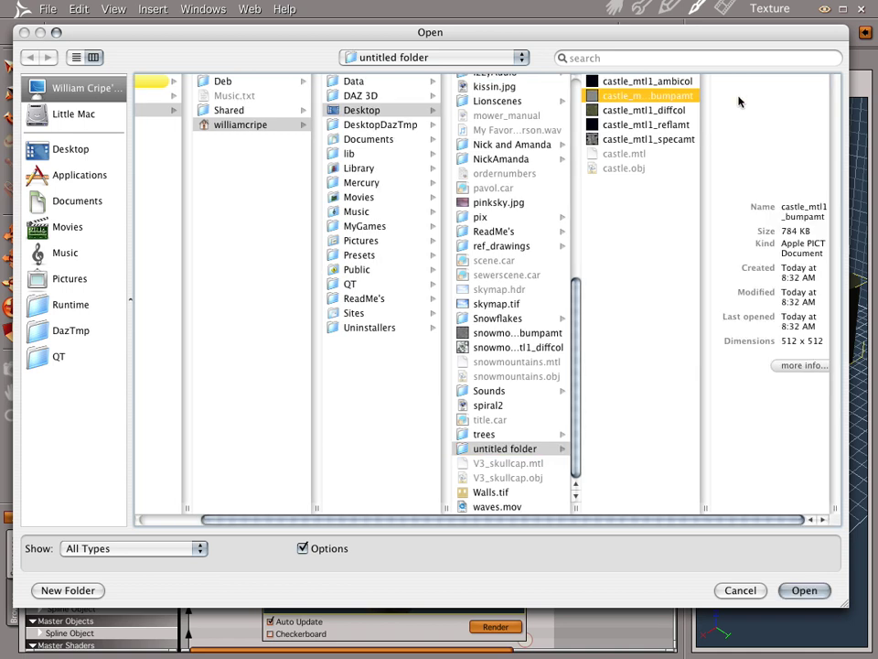
left_click(804, 592)
left_click(463, 389)
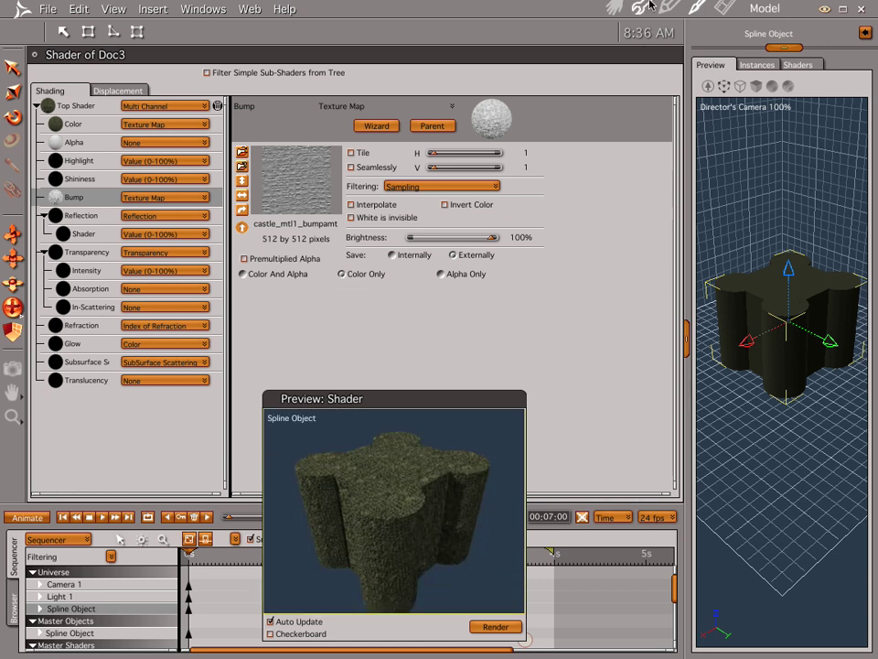
left_click(616, 11)
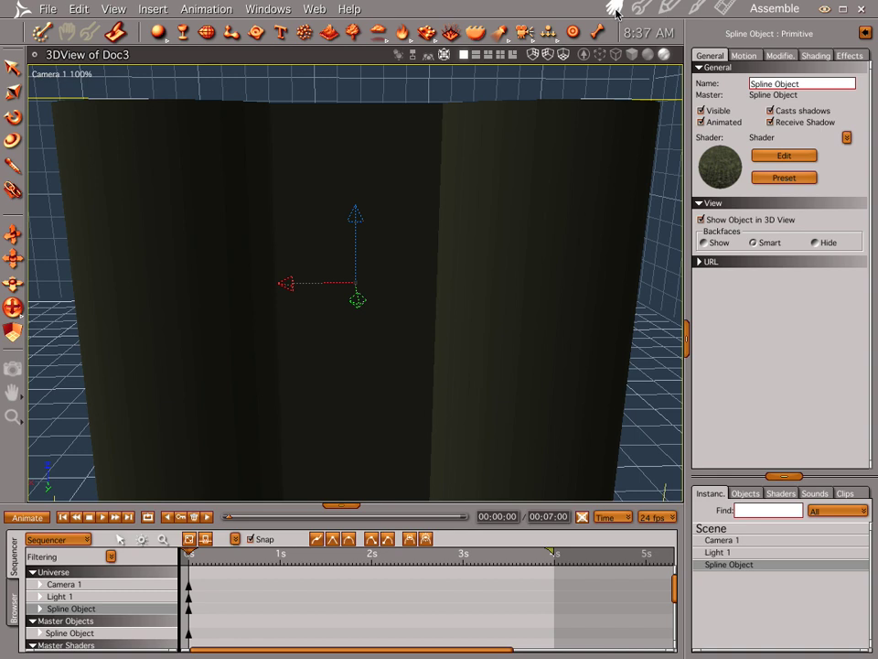
- Test-render the bump, set the bump map's Tile H and V to 4, and render again
key("ctrl+r")
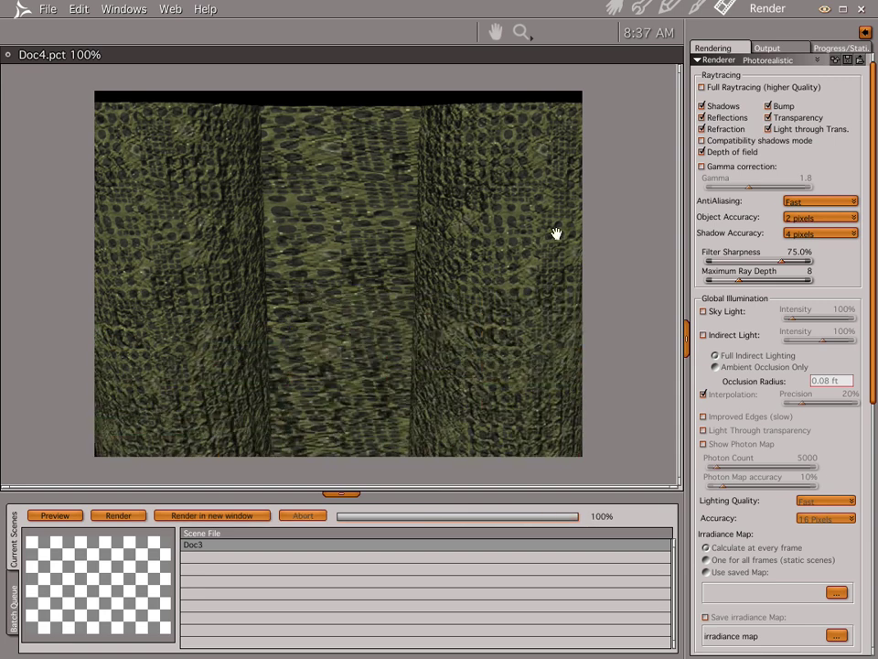
left_click(611, 8)
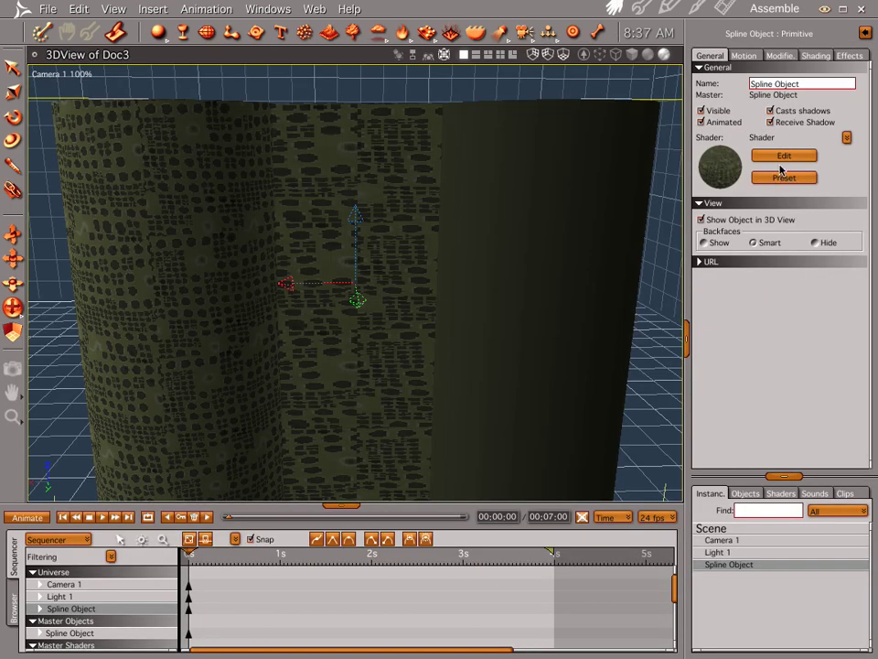
left_click(780, 157)
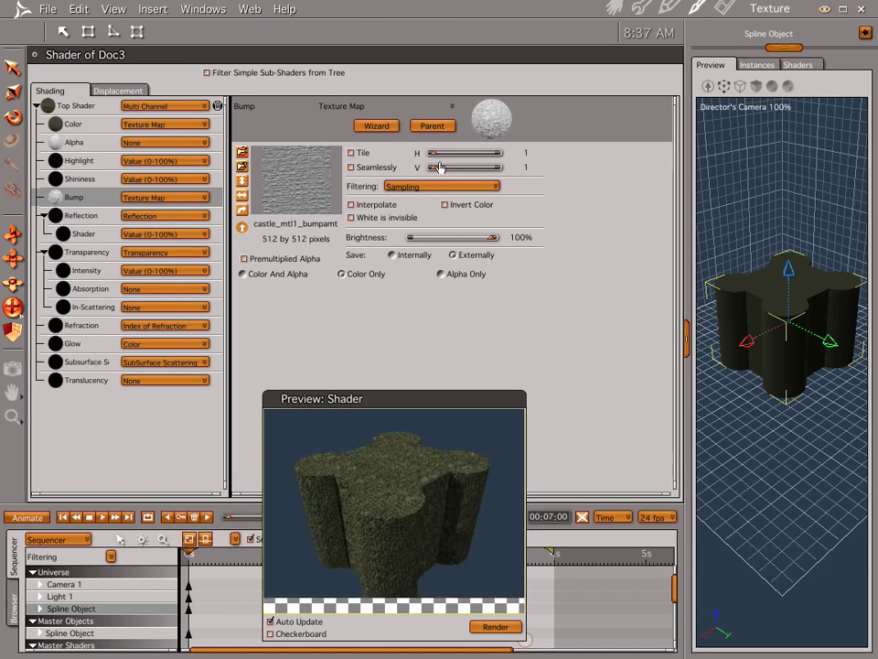
left_click(440, 154)
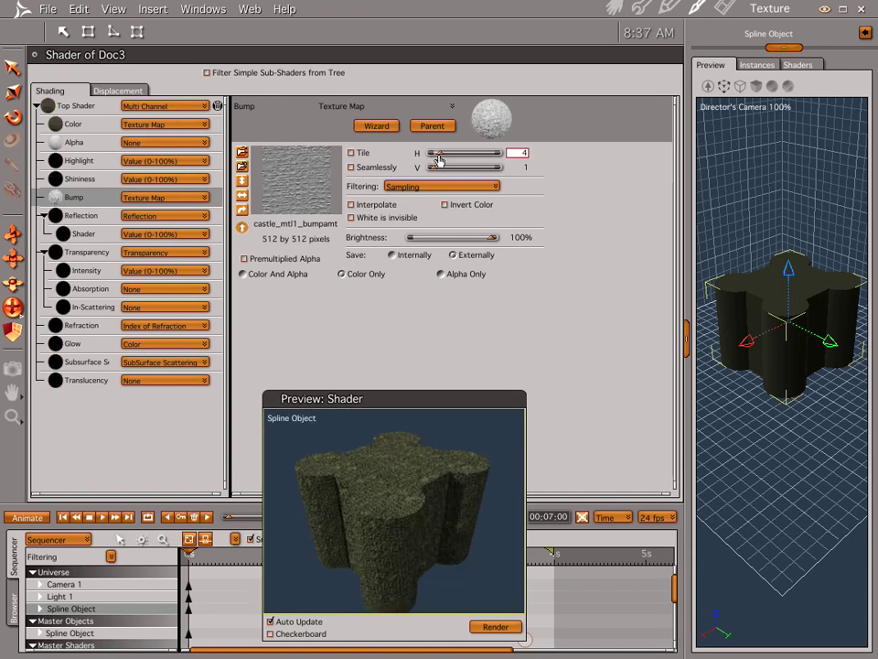
left_click(436, 170)
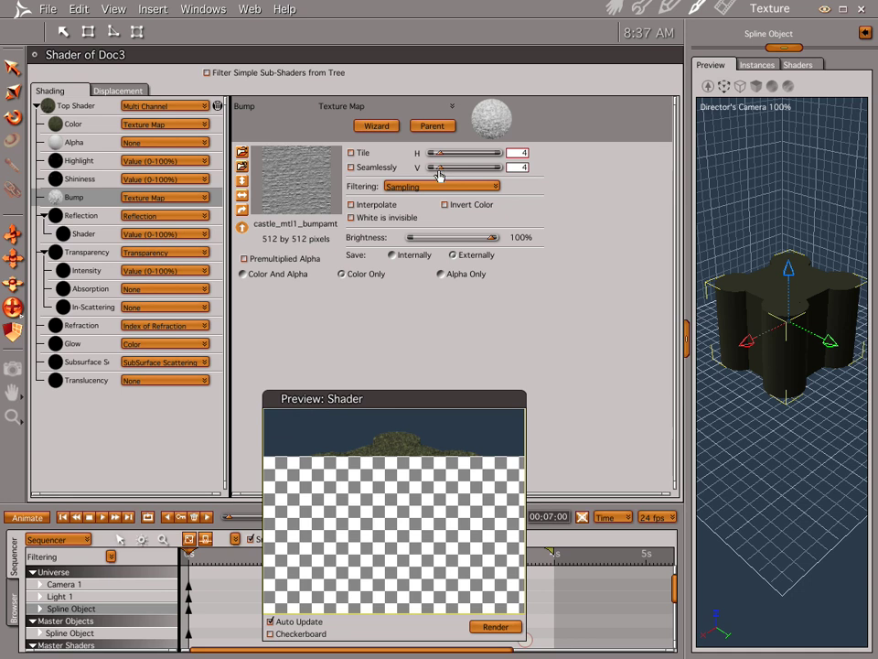
left_click(614, 12)
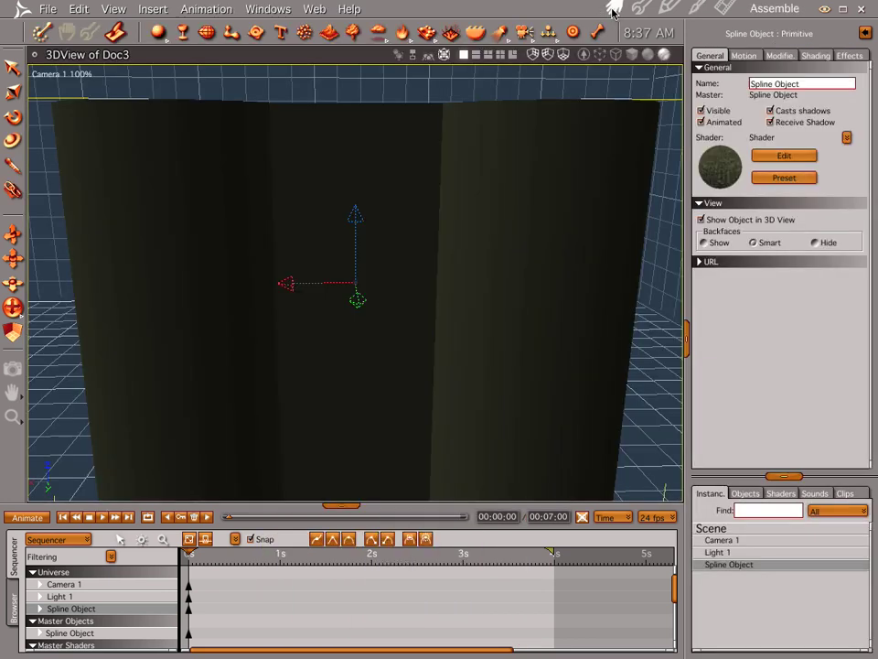
key("ctrl+r")
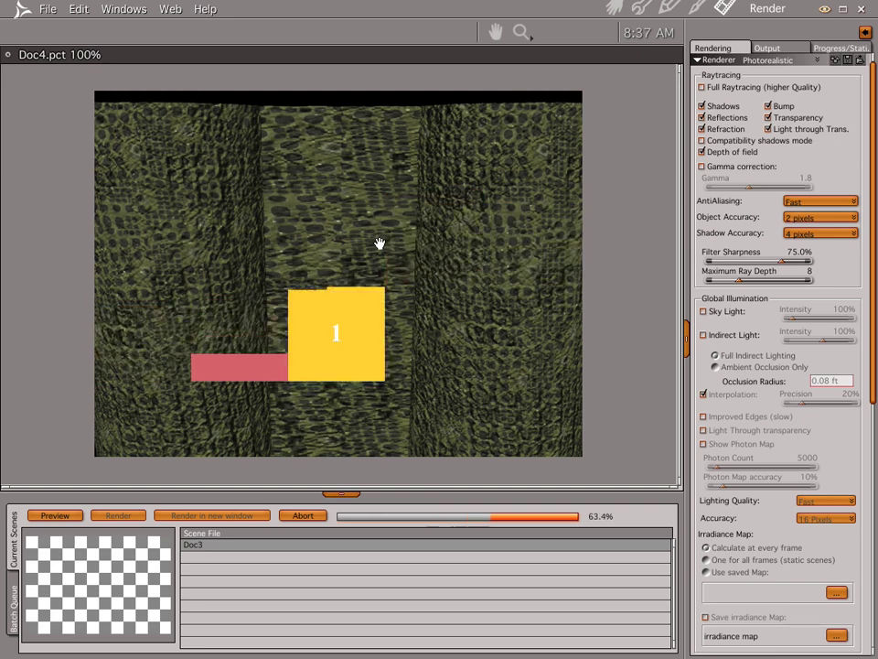
left_click(613, 9)
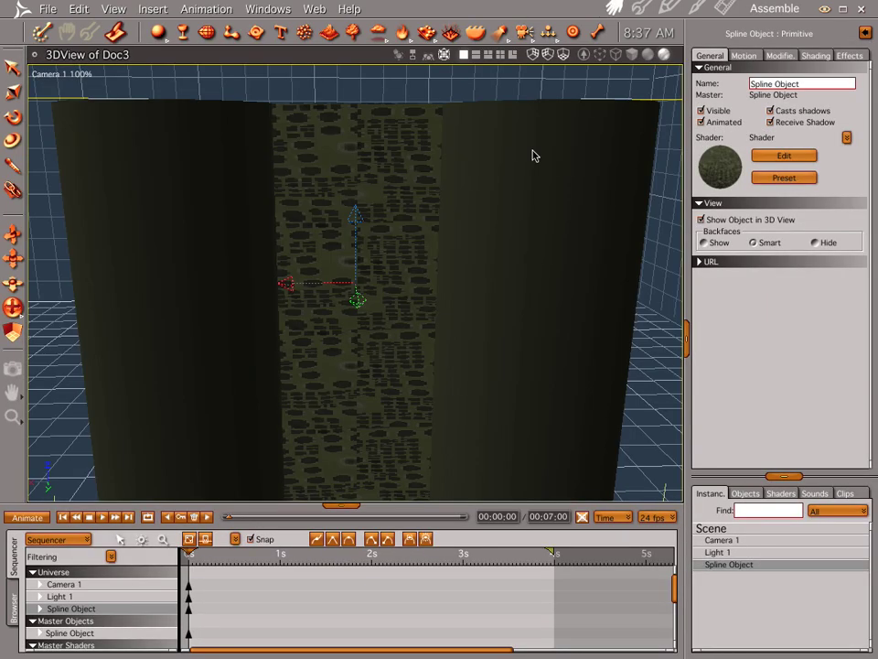
- Make the bump channel a Multiply operator with a Cellular pattern as Source 2
left_click(775, 154)
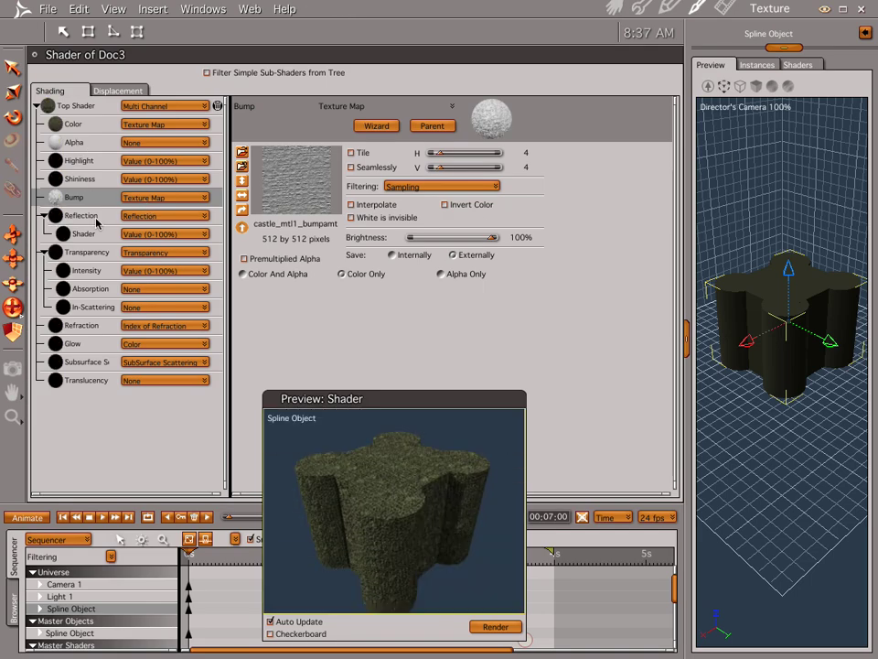
left_click(147, 198)
mouse_move(218, 322)
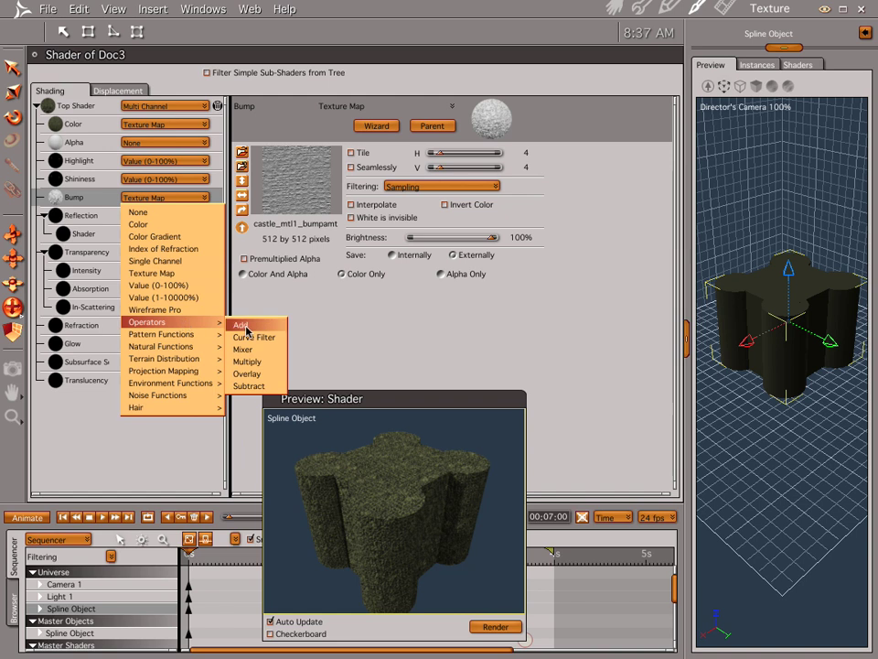
left_click(254, 362)
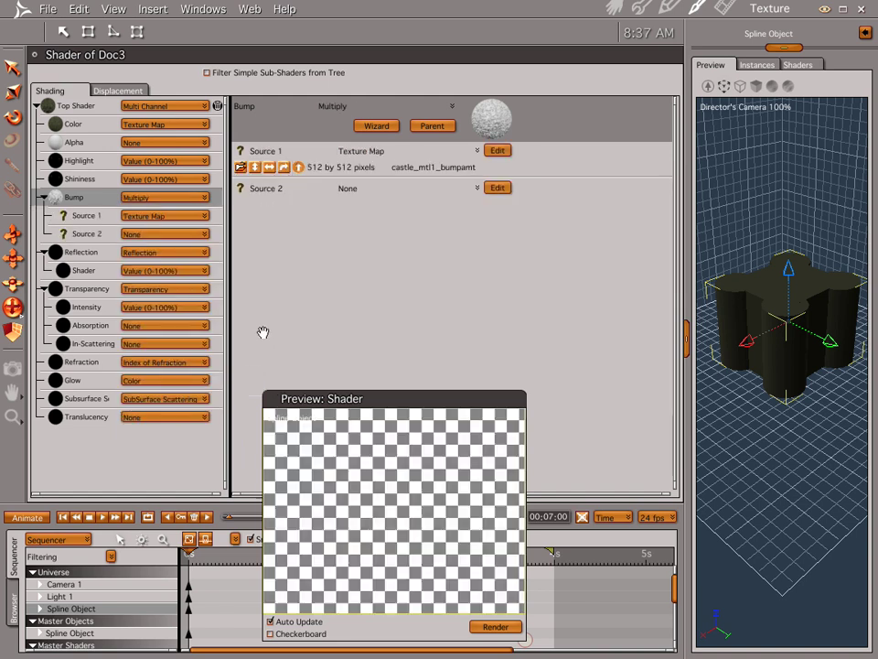
left_click(86, 235)
left_click(183, 234)
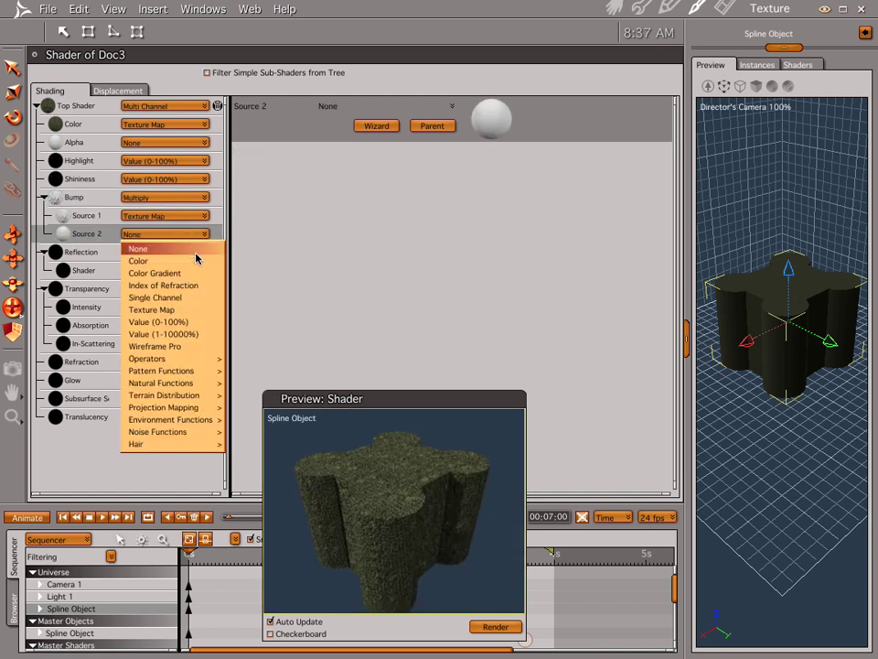
mouse_move(199, 366)
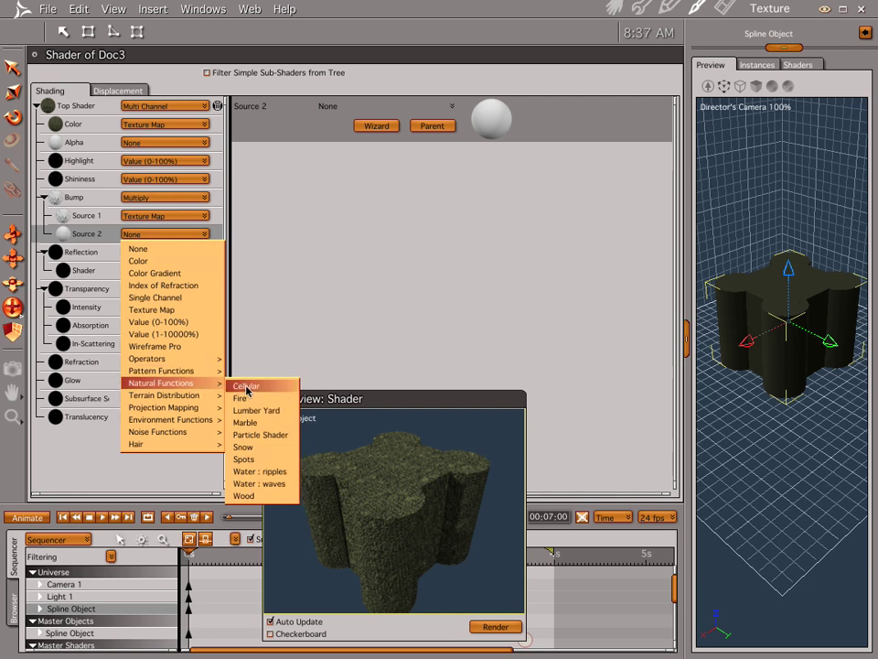
left_click(242, 384)
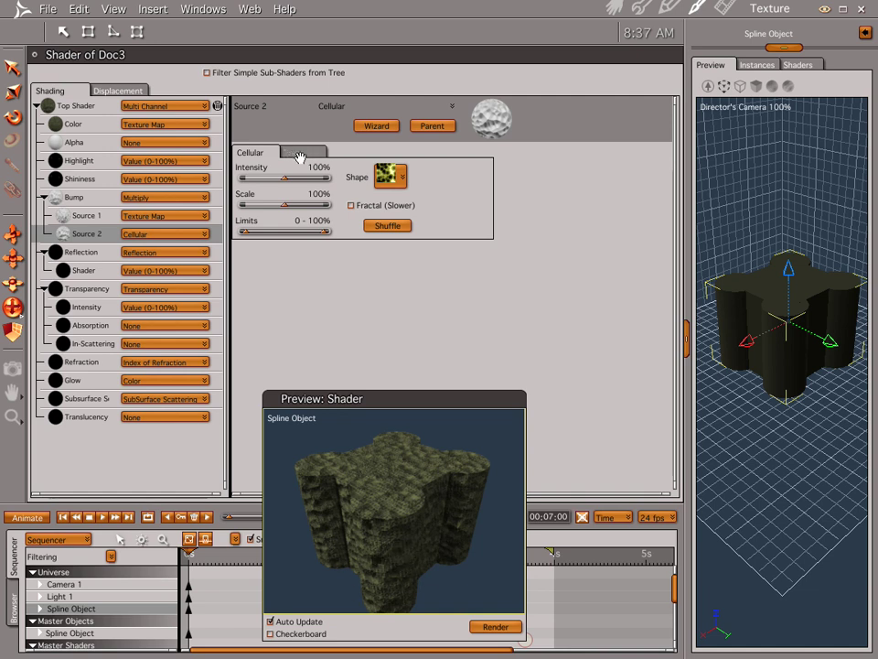
- Set the Cellular scale to 39% and intensity to 61%, render, and reopen the shader
left_click_drag(284, 205, 281, 205)
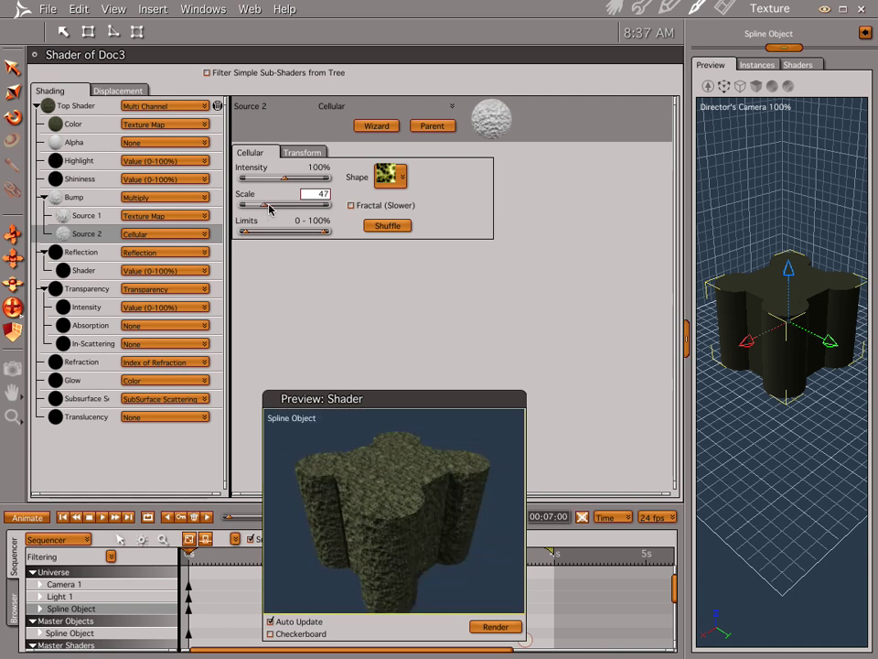
left_click_drag(265, 206, 272, 183)
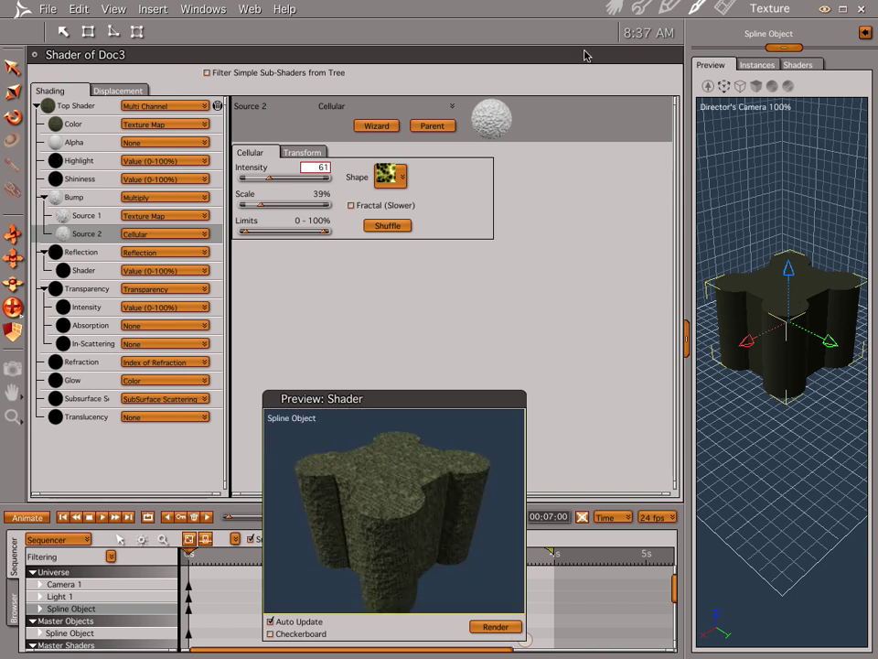
left_click(613, 8)
key("ctrl+r")
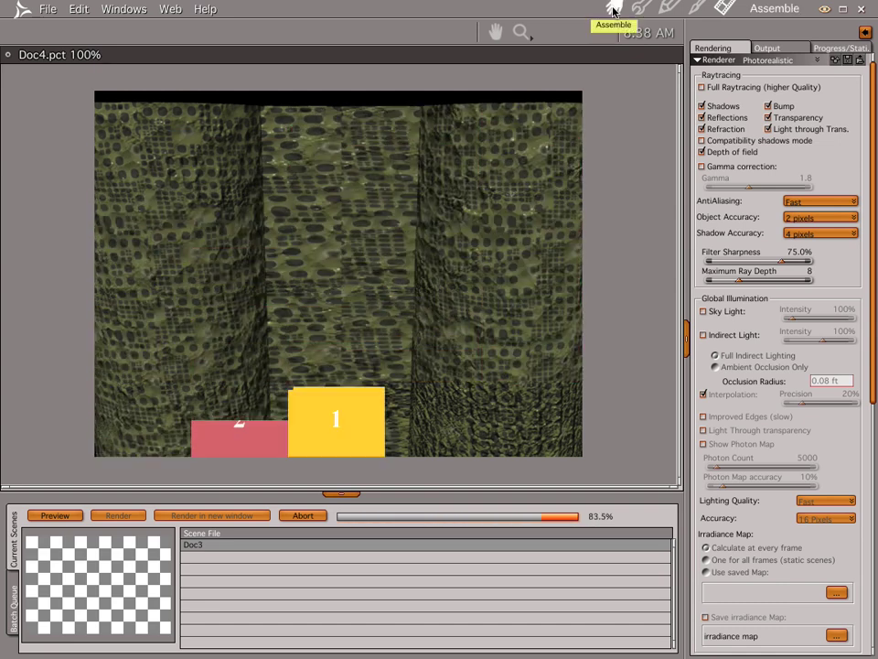
left_click(615, 9)
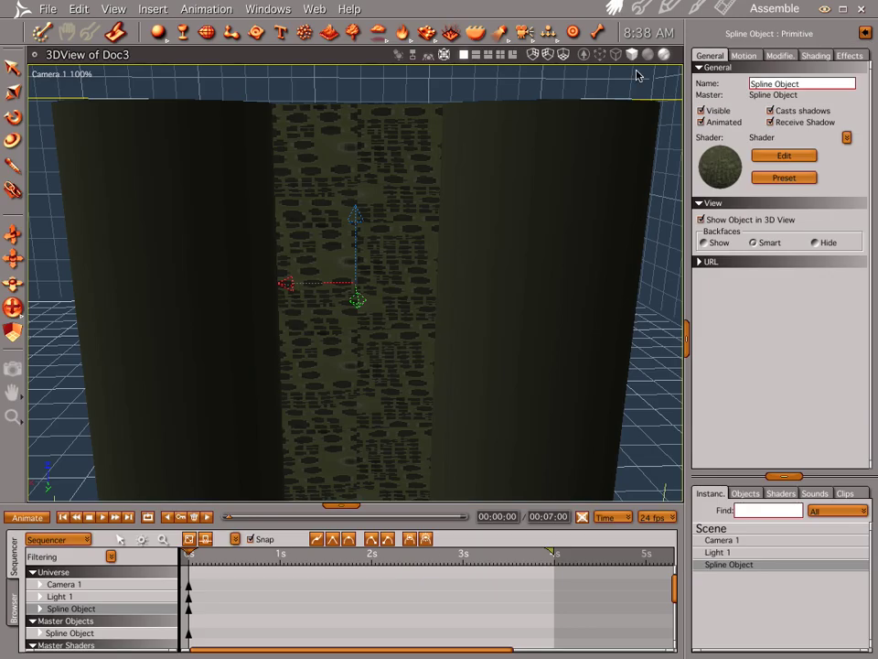
left_click(774, 157)
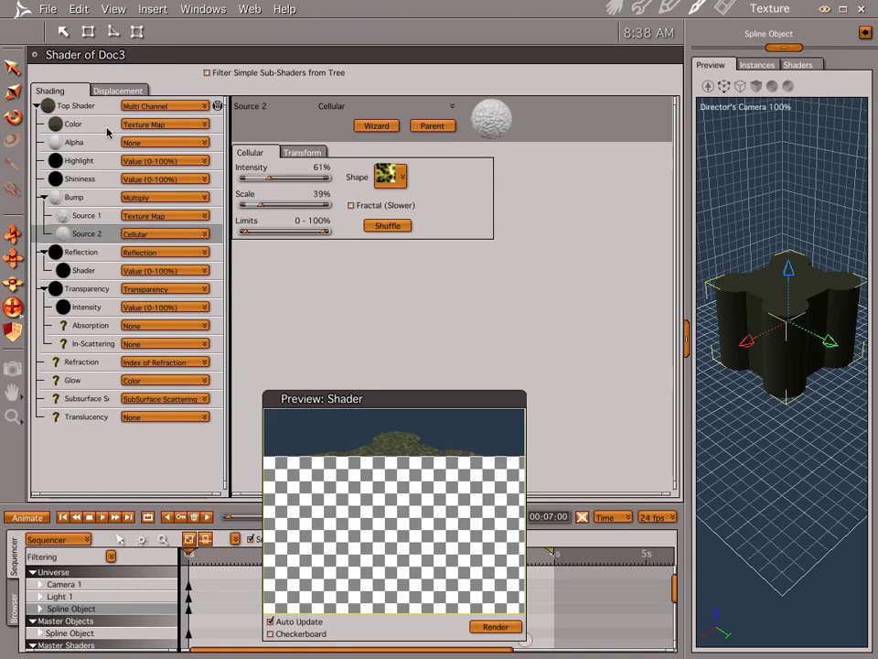
- Load the castle_mtl1_diffcol stone-wall image into the Color channel's texture map
left_click(109, 127)
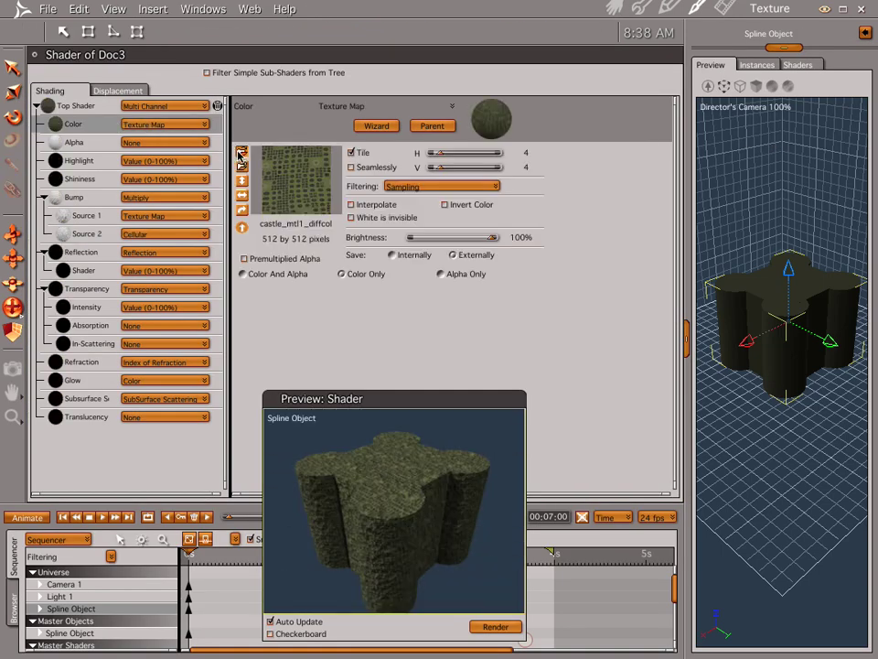
left_click(242, 152)
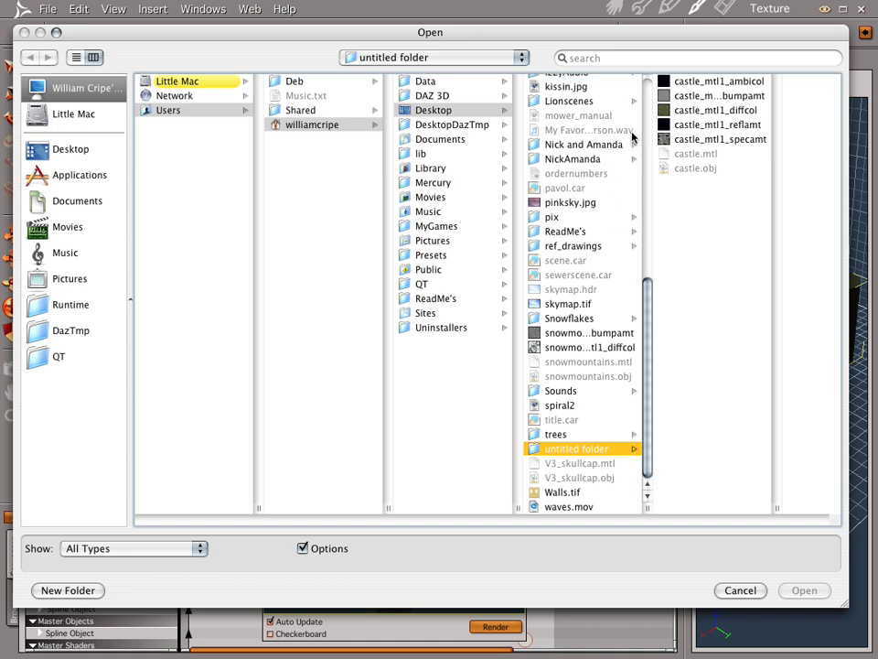
left_click_drag(647, 315, 643, 160)
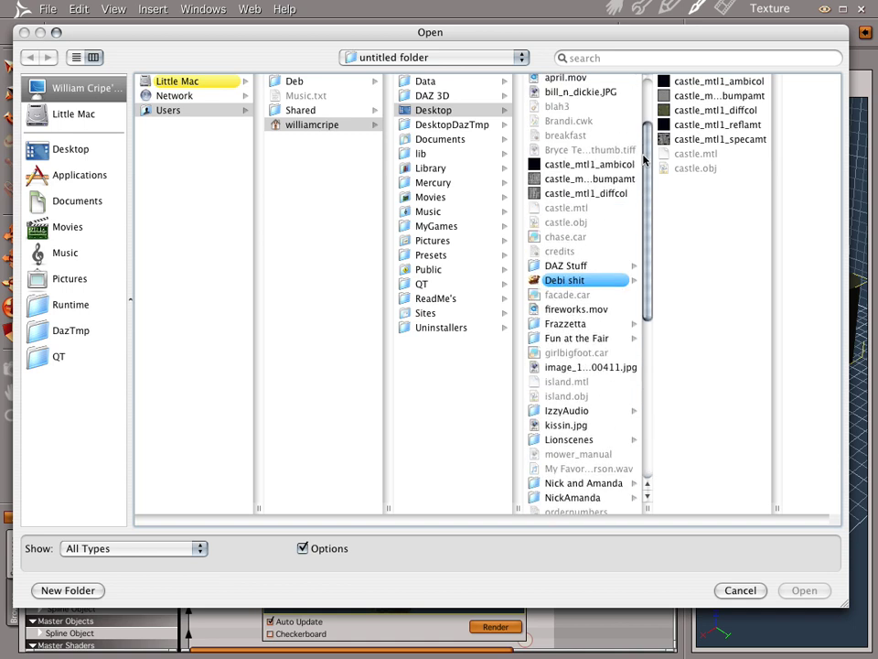
left_click(610, 195)
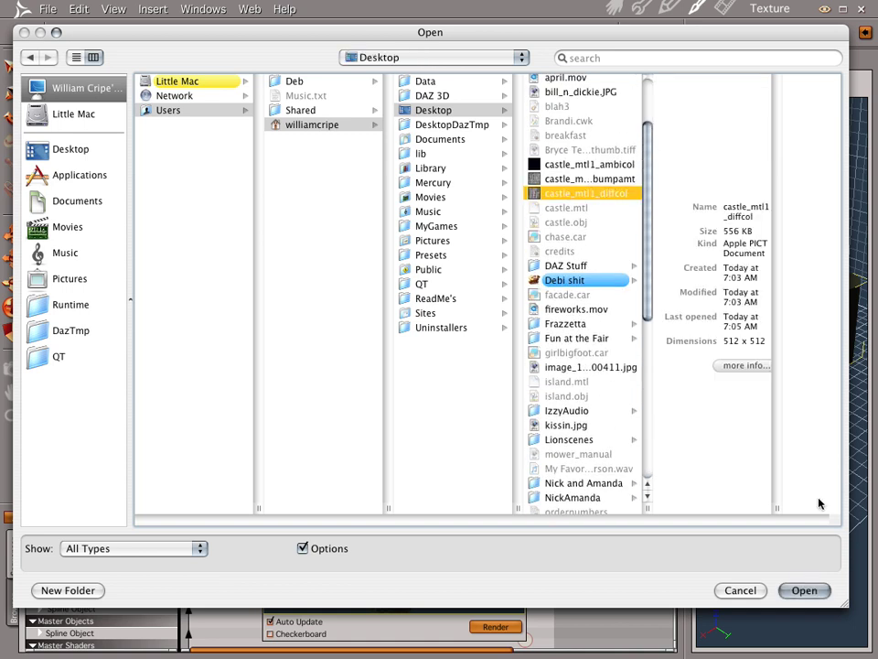
left_click(805, 590)
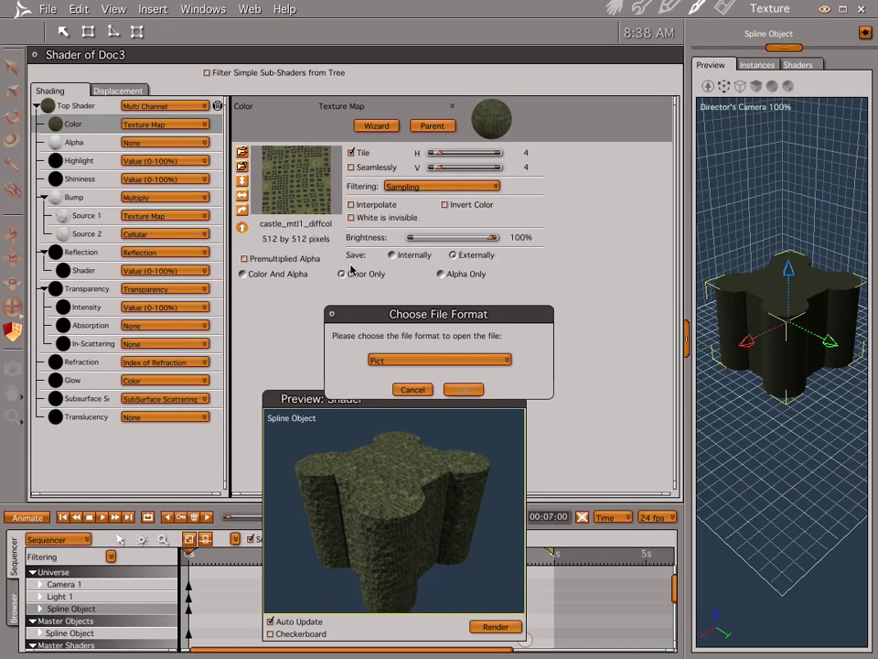
left_click(465, 388)
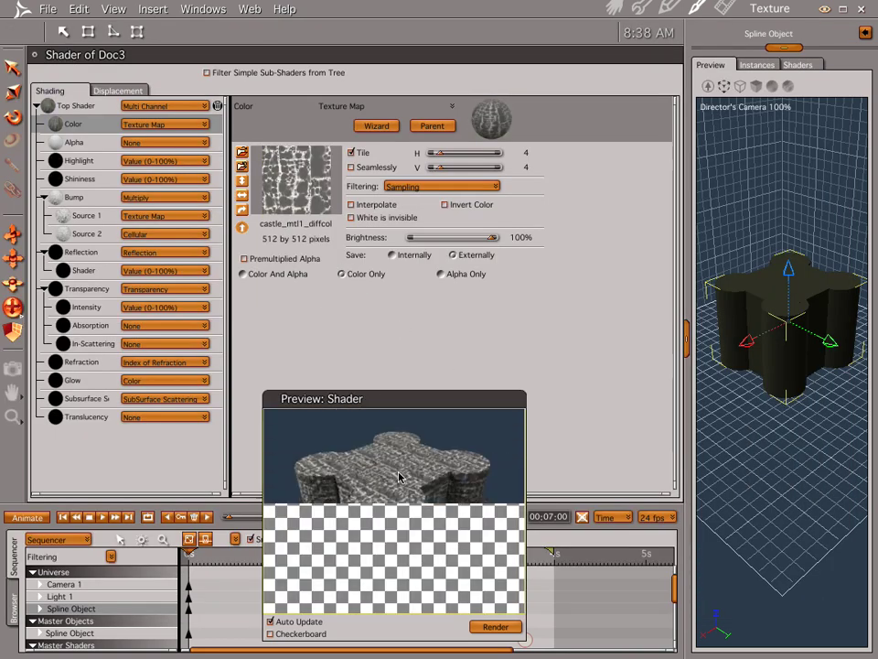
left_click(615, 8)
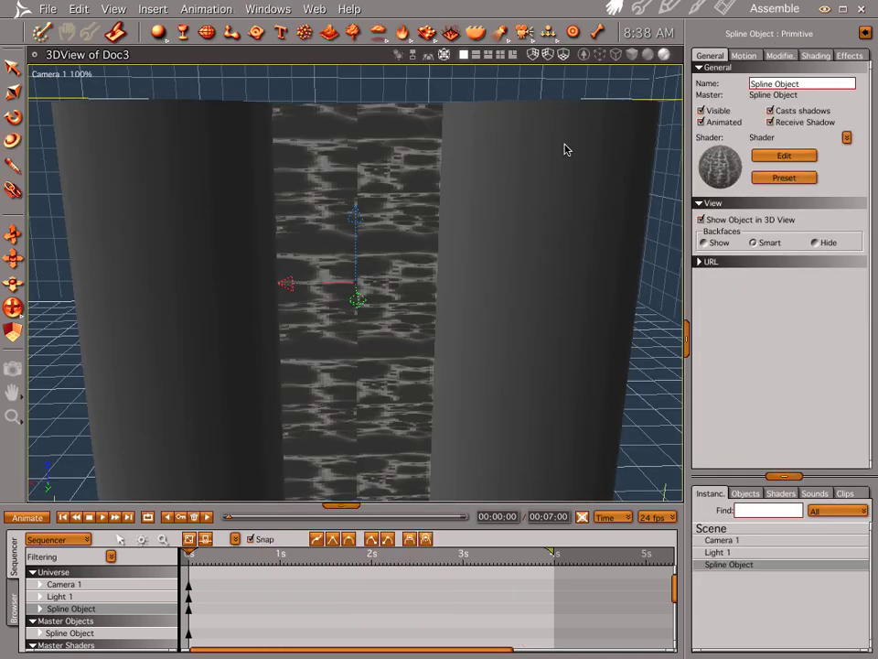
- Render the stone-textured object, then orbit the camera around it in the 3D view
key("ctrl+r")
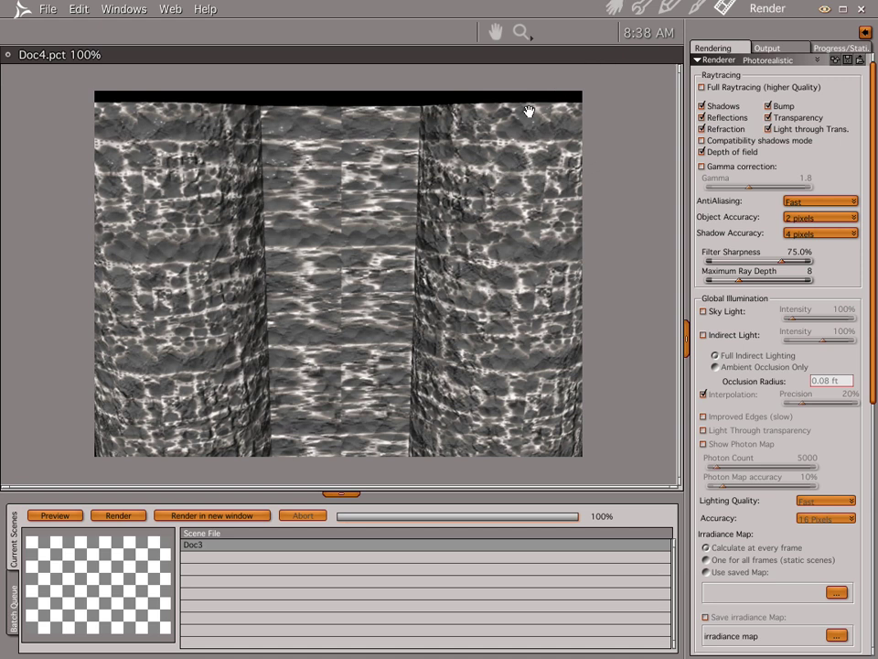
left_click(617, 8)
mouse_move(445, 256)
left_mouse_down()
mouse_move(372, 255)
mouse_move(439, 263)
left_mouse_up()
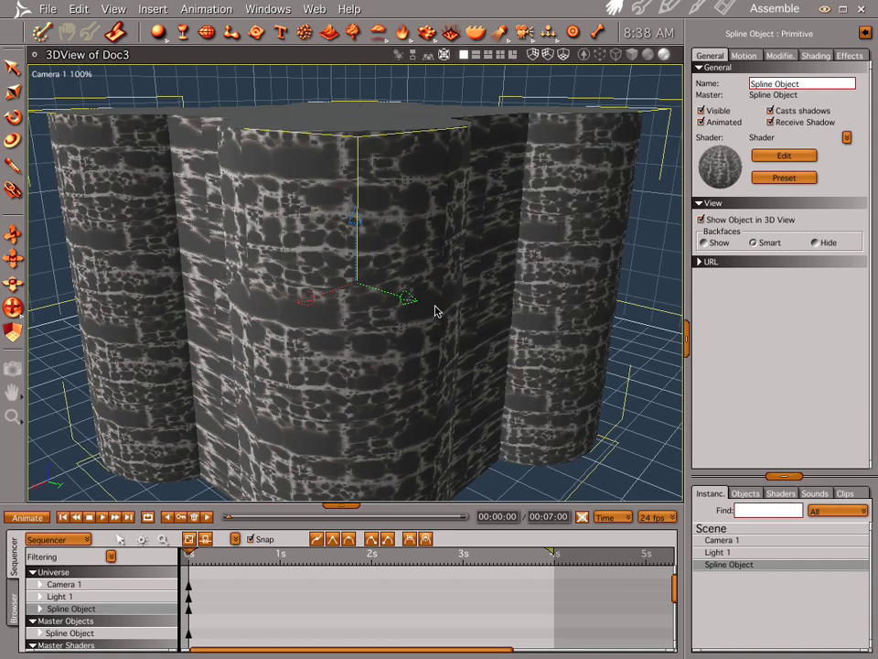
left_click_drag(442, 358, 435, 268)
left_click_drag(492, 320, 476, 308)
- Enable Seamlessly tiling on the object's colour texture map
left_click(787, 158)
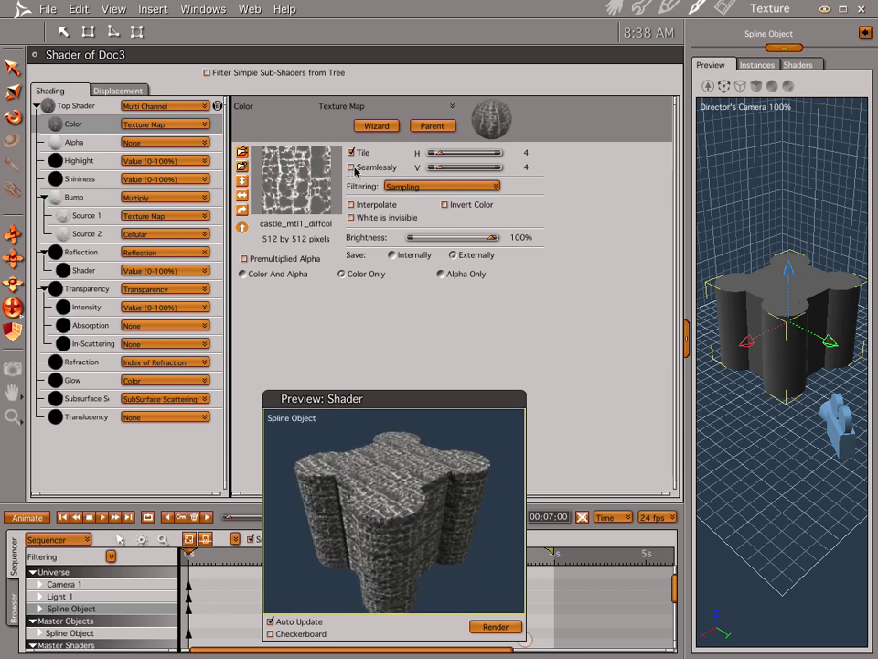
left_click(355, 168)
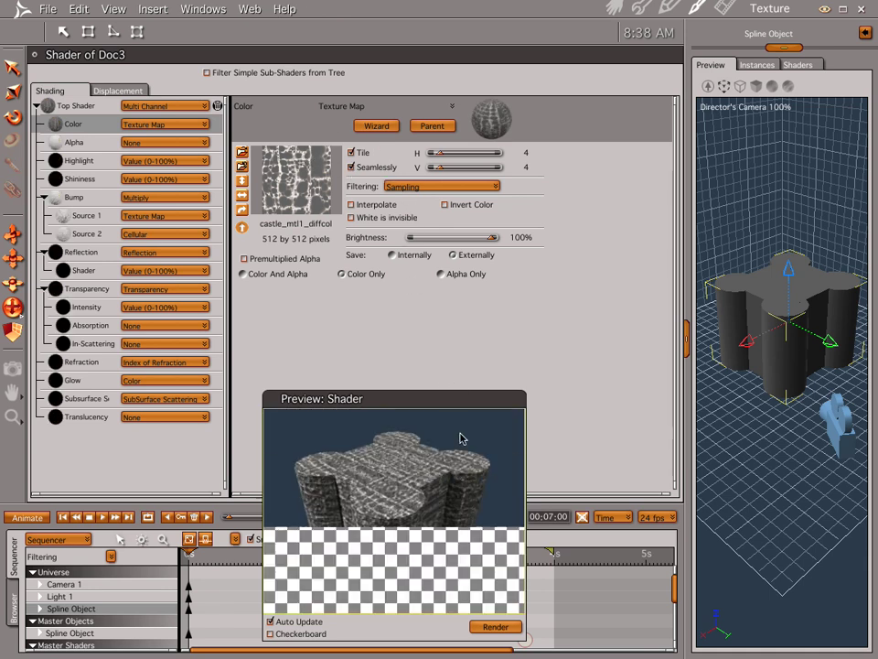
left_click(617, 8)
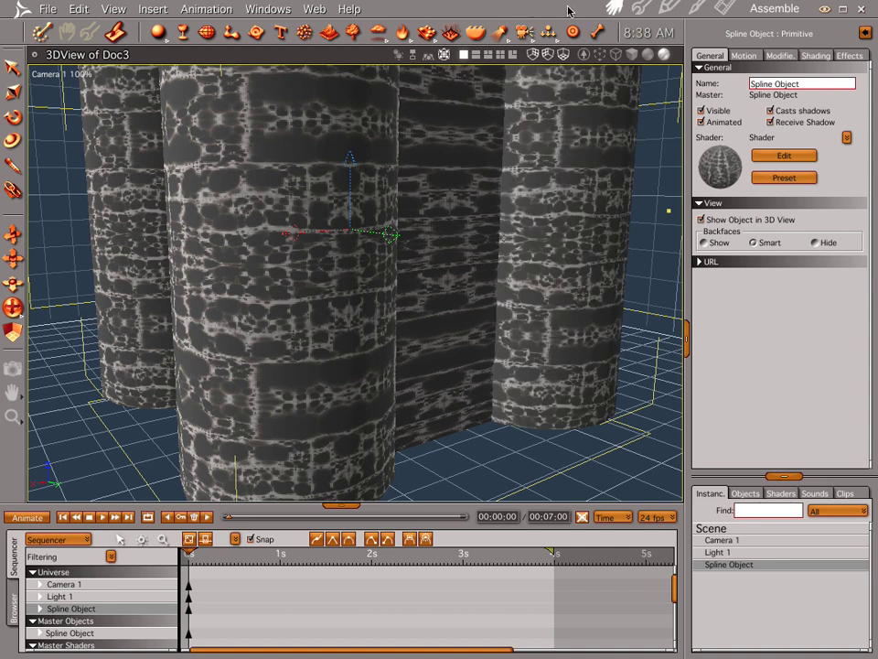
- Turn off seamless tiling and make the Color channel a Multiply operator
left_click(790, 158)
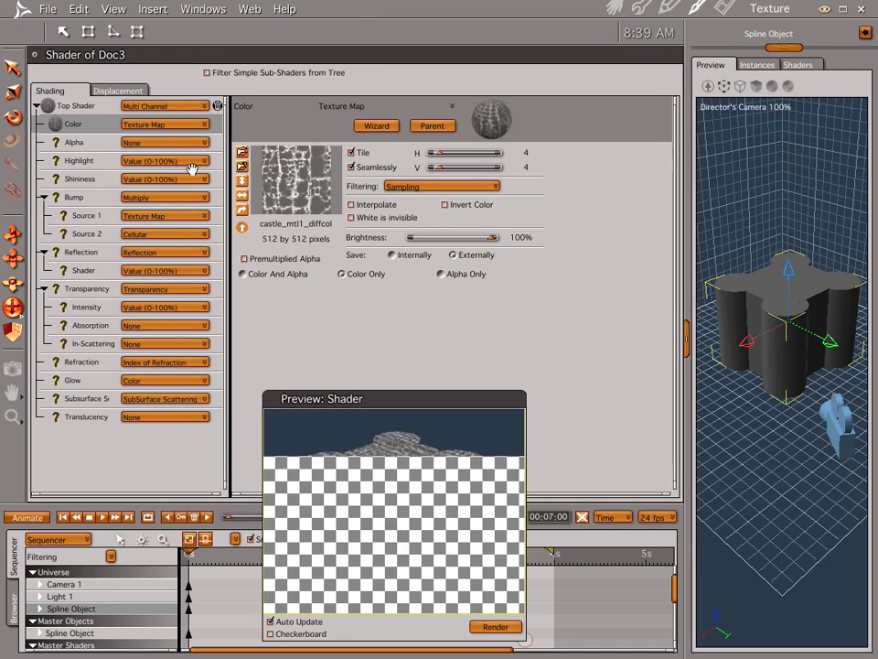
left_click(352, 168)
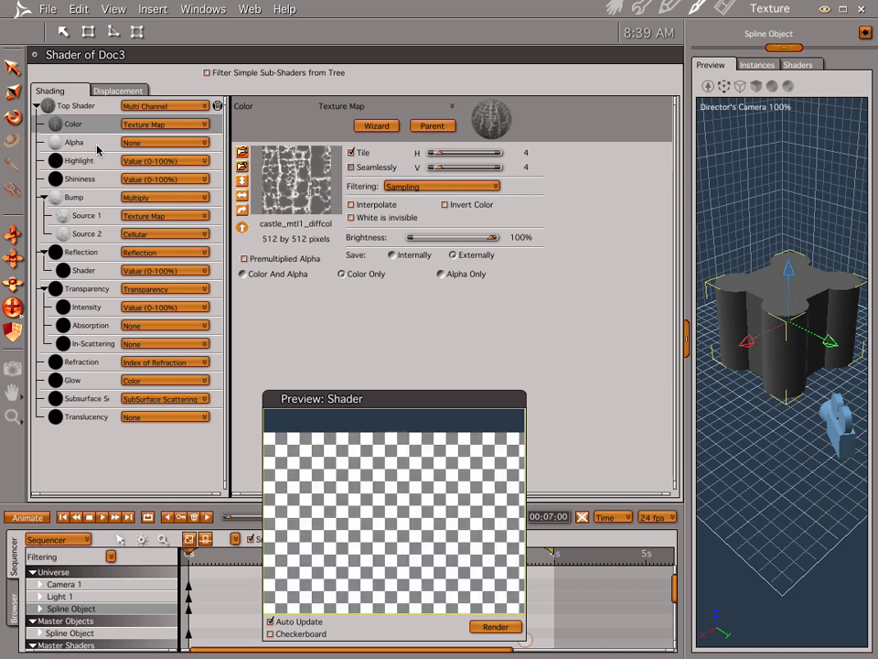
left_click(154, 125)
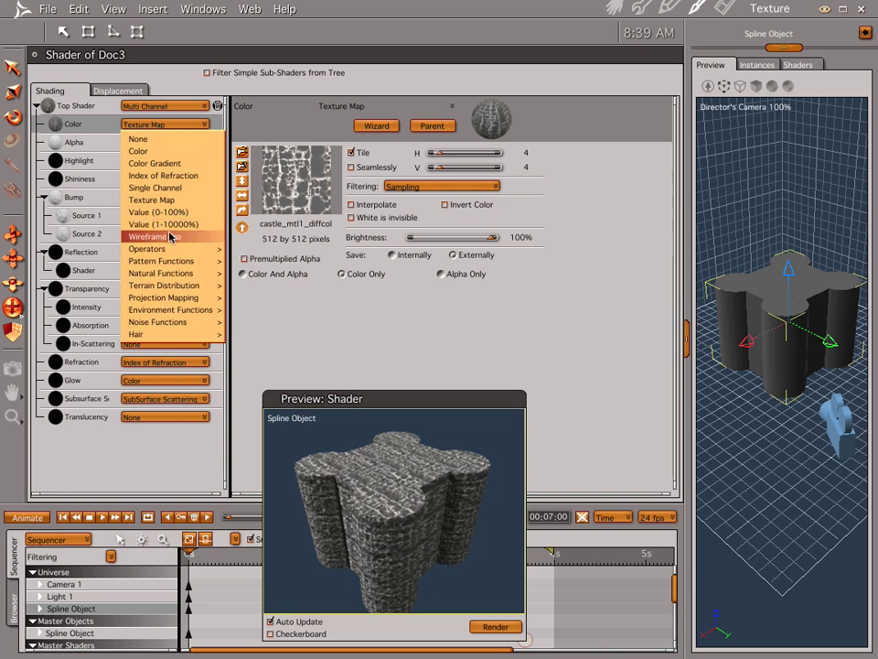
mouse_move(172, 250)
left_click(247, 288)
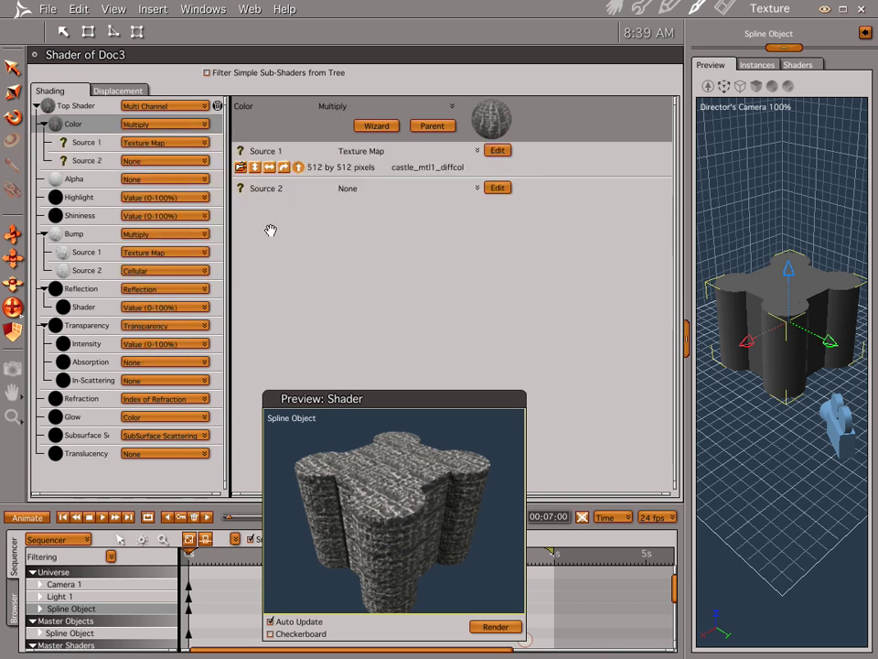
- Set Source 2 to a texture map loading castle_mtl1_diffcol, using Color Only
left_click(144, 161)
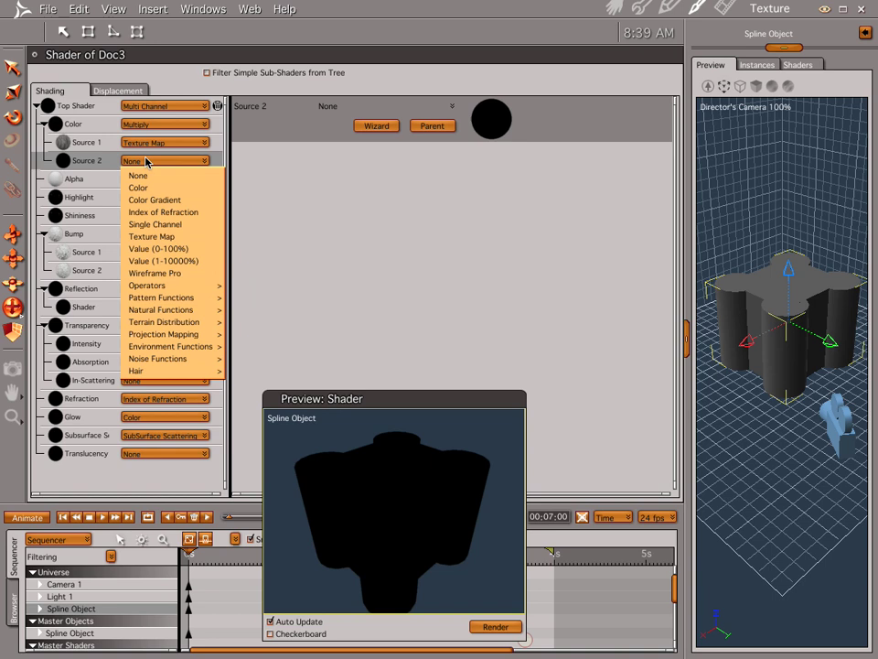
left_click(152, 236)
left_click(244, 152)
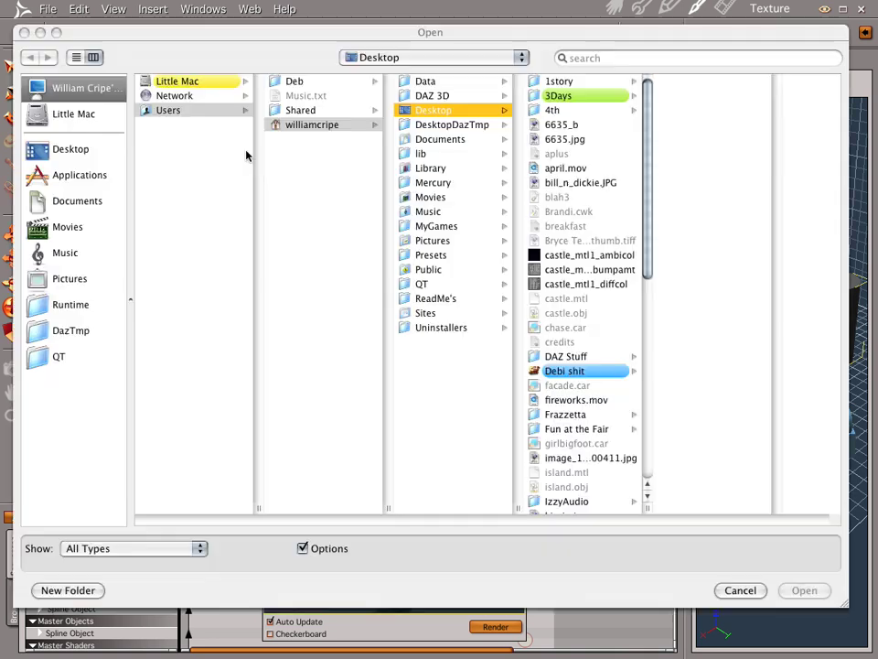
left_click_drag(648, 248, 606, 536)
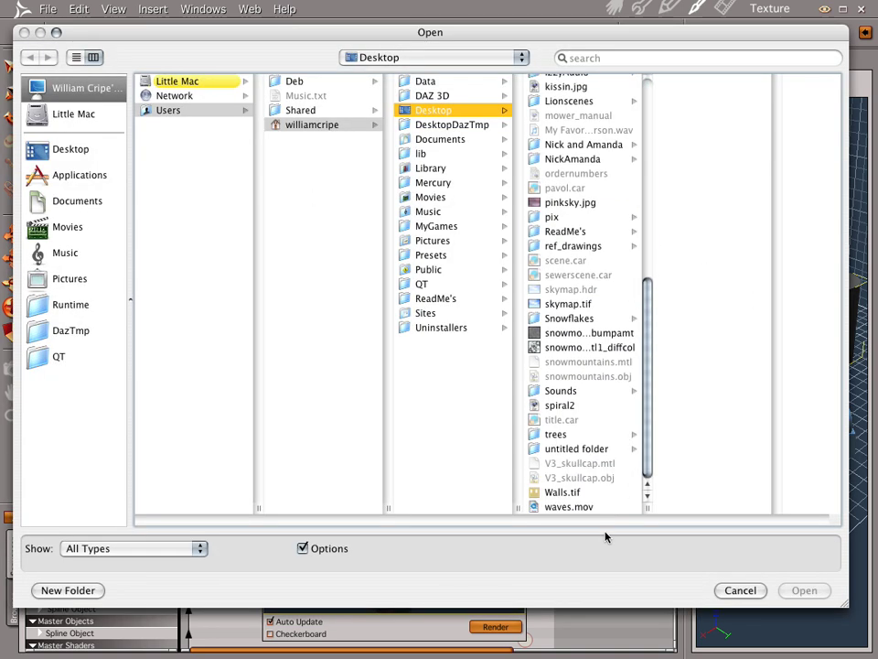
left_click(561, 447)
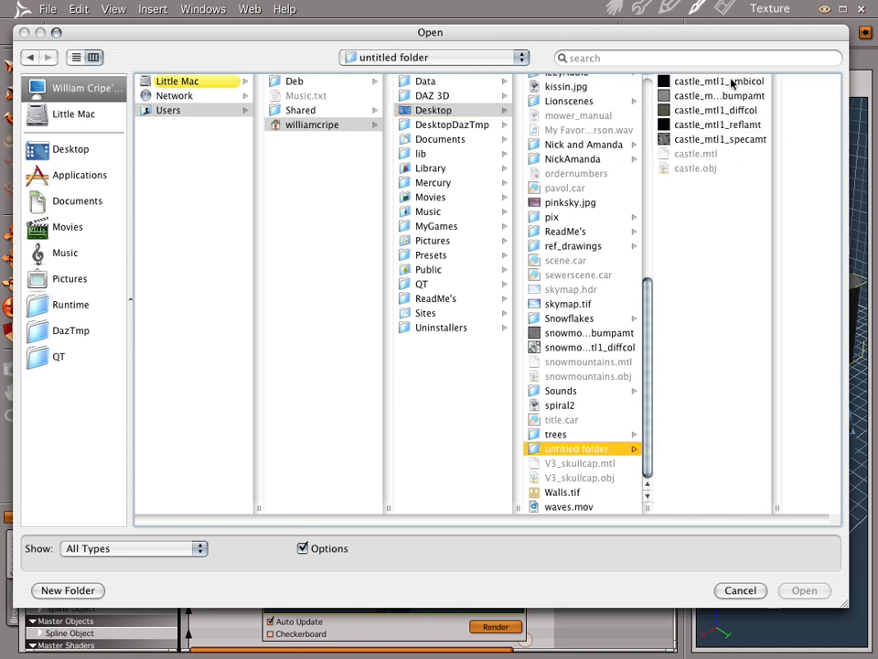
left_click(737, 110)
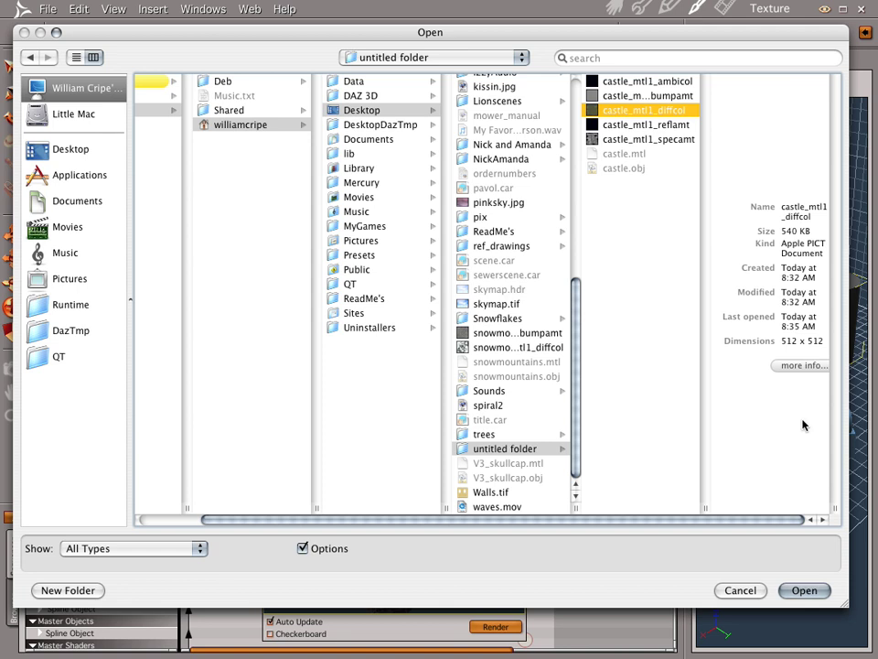
left_click(806, 591)
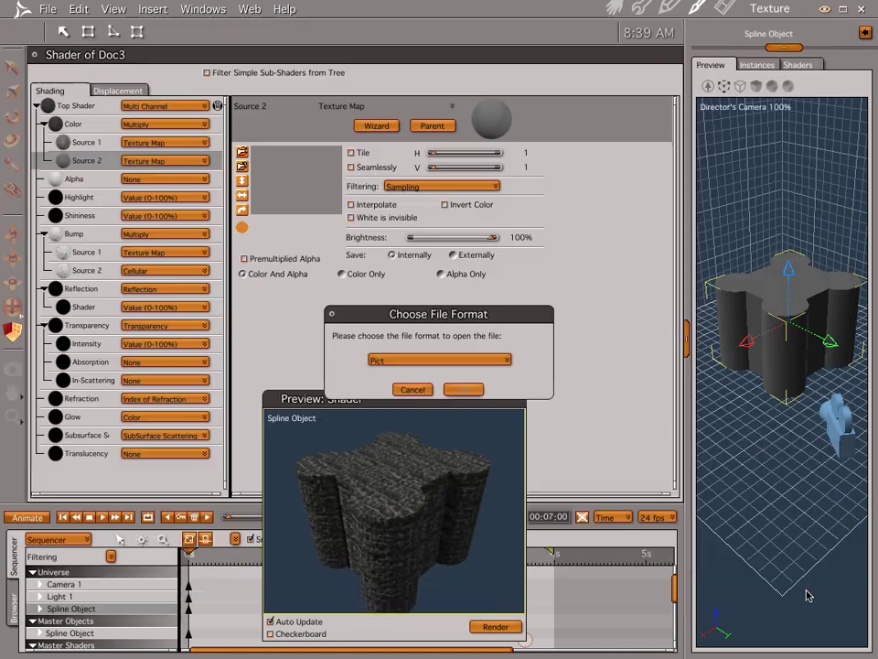
left_click(463, 389)
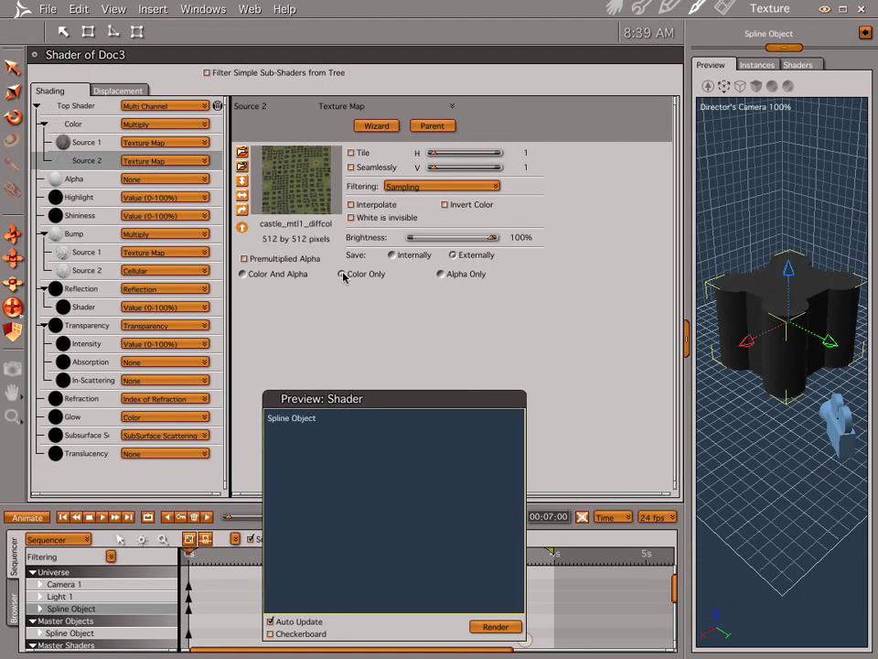
left_click(350, 275)
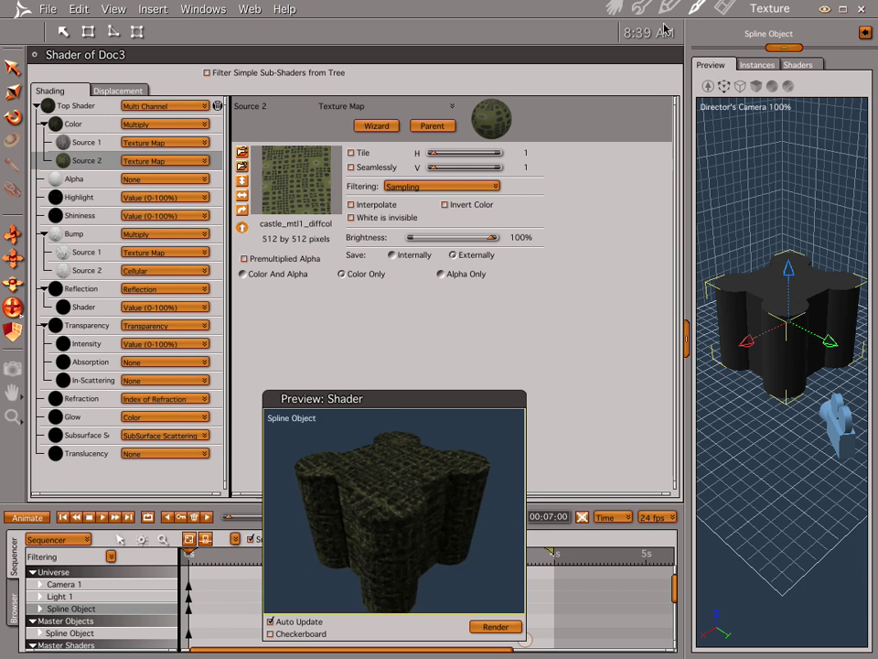
left_click(614, 10)
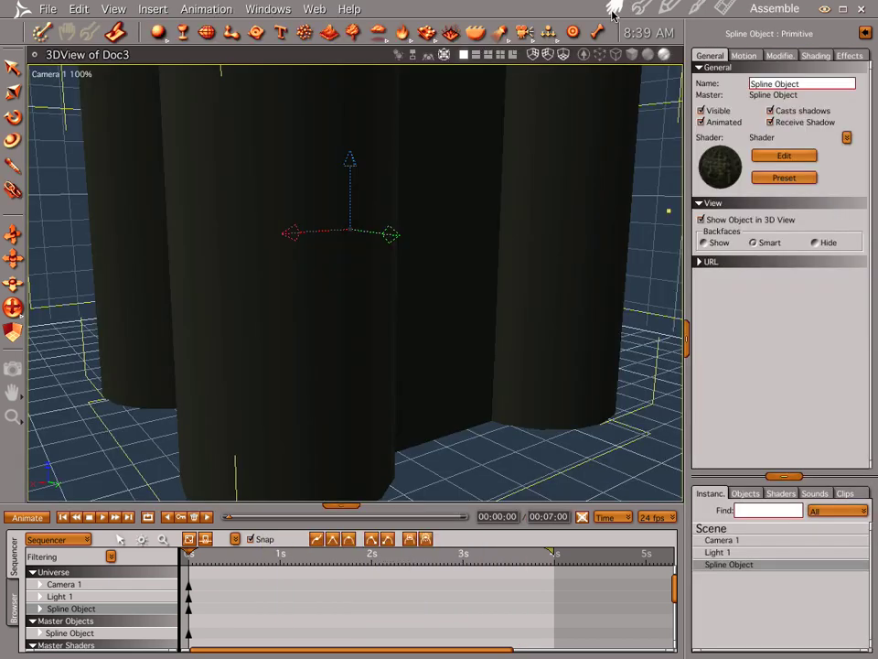
- Render the castle with its multiplied colour map, then orbit the 3D view around it
key("ctrl+r")
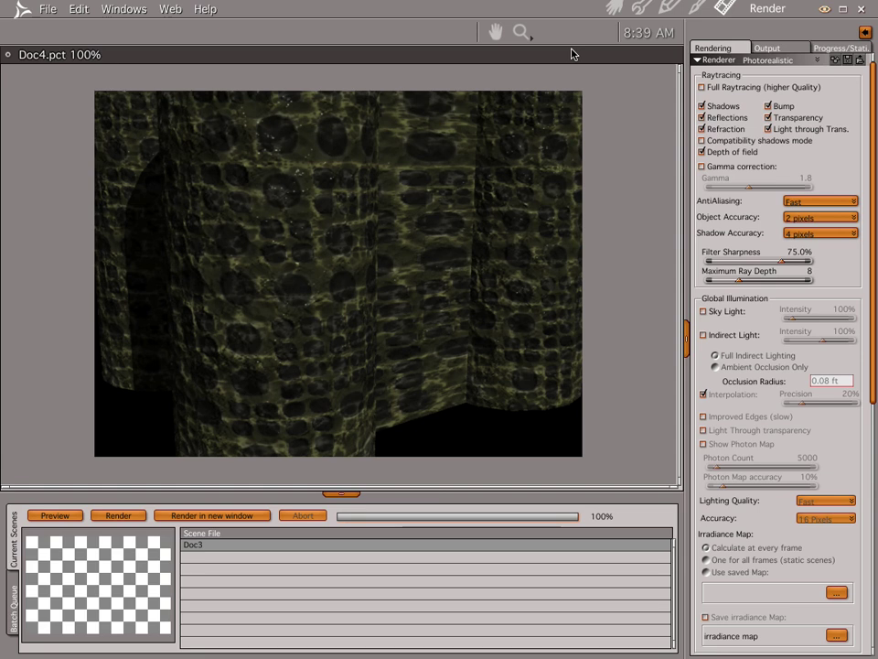
left_click(609, 9)
middle_click_drag(534, 178, 480, 248)
scroll(480, 250, "down", 5)
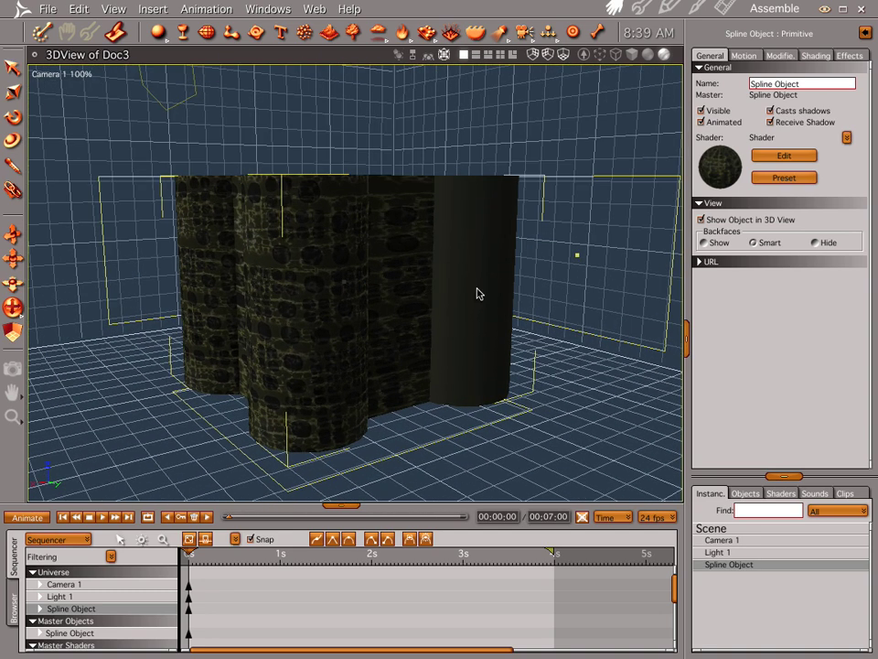
middle_click_drag(477, 294, 414, 313)
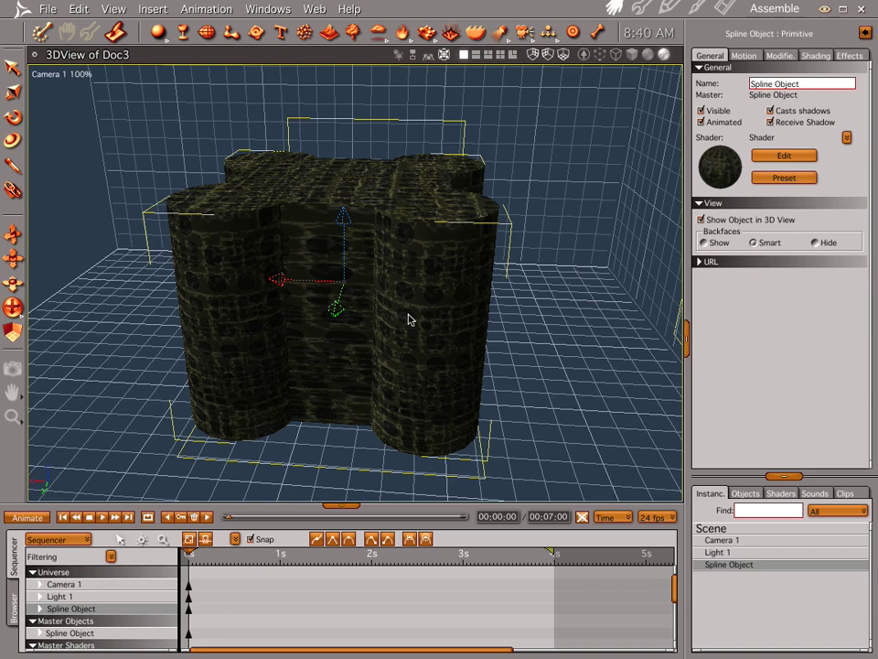
middle_click_drag(365, 323, 448, 312)
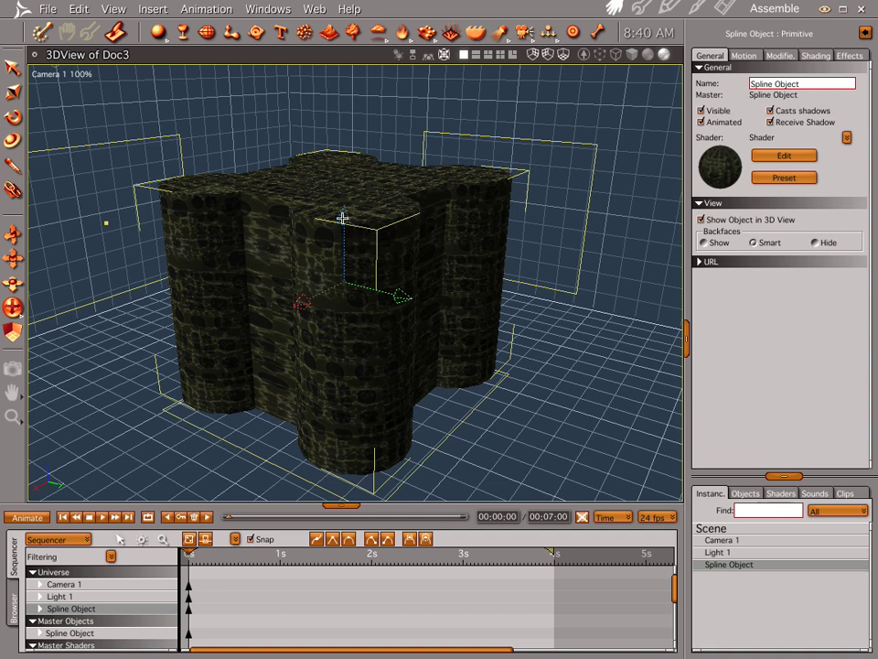
- Raise the castle slightly, move it toward the camera, and render again
mouse_move(343, 218)
left_mouse_down()
mouse_move(345, 173)
mouse_move(343, 203)
left_mouse_up()
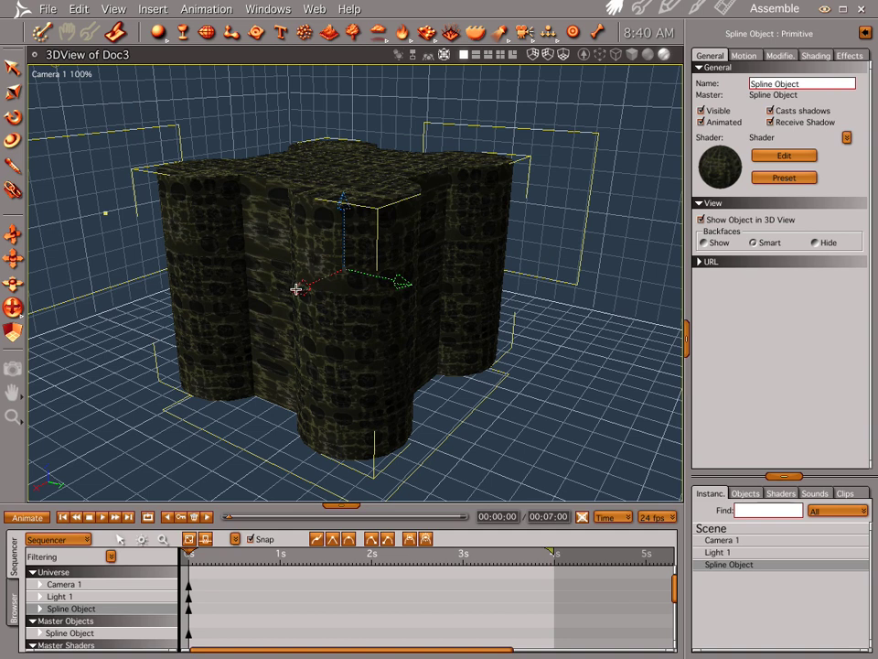
left_click_drag(298, 288, 257, 294)
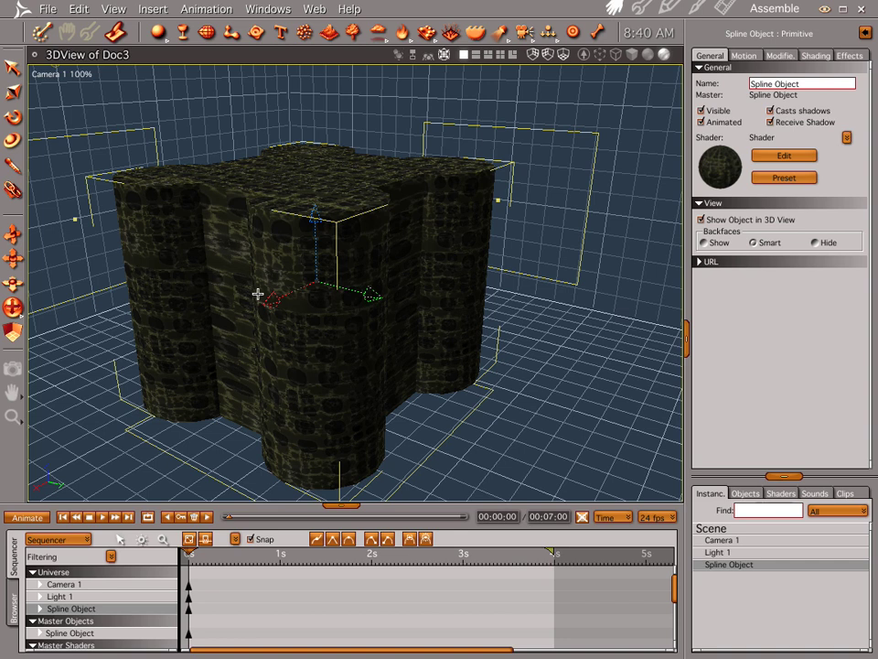
key("ctrl+r")
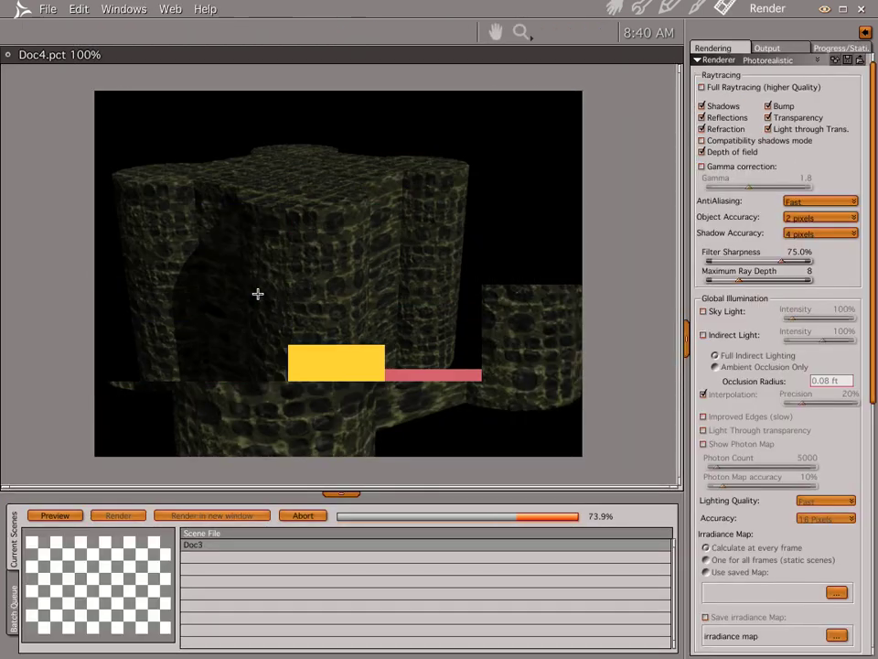